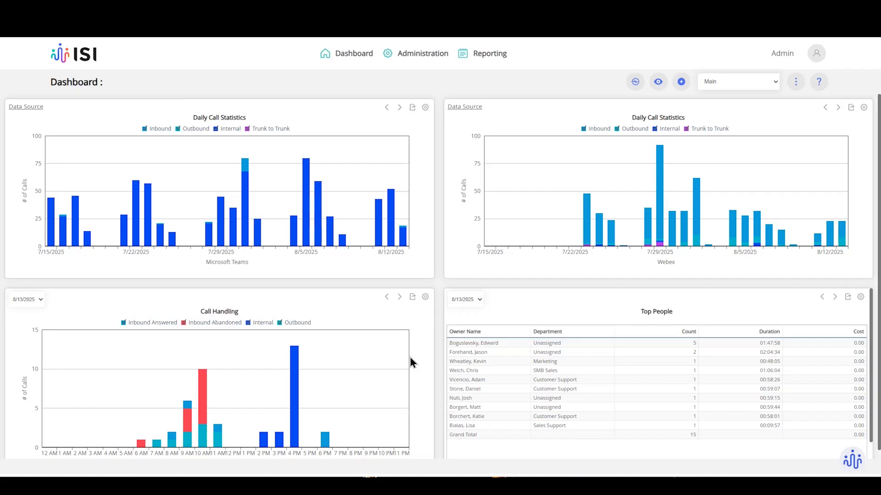
# Look over the list of dashboards and close it without switching.
pyautogui.click(714, 81)
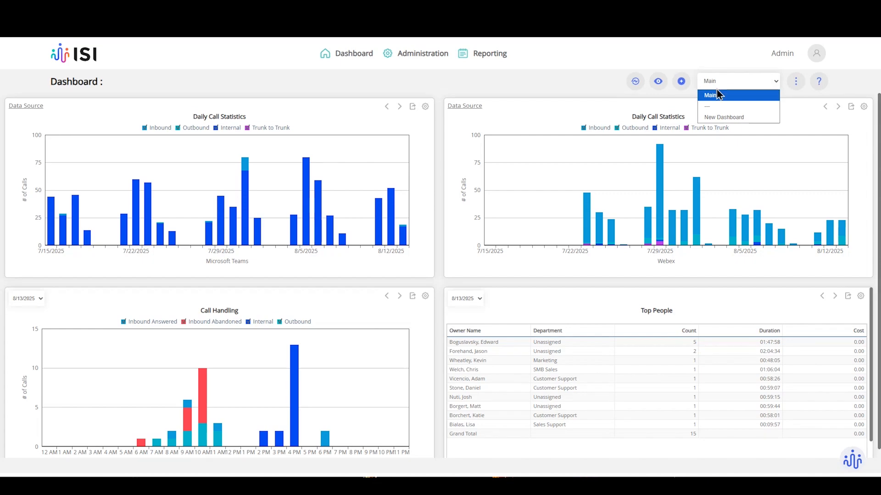
pyautogui.click(725, 120)
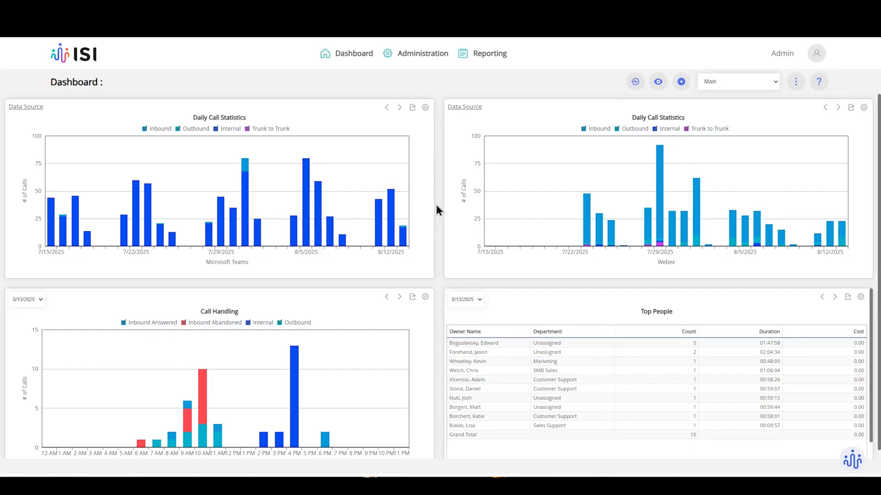
pyautogui.scroll(-1, 437, 248)
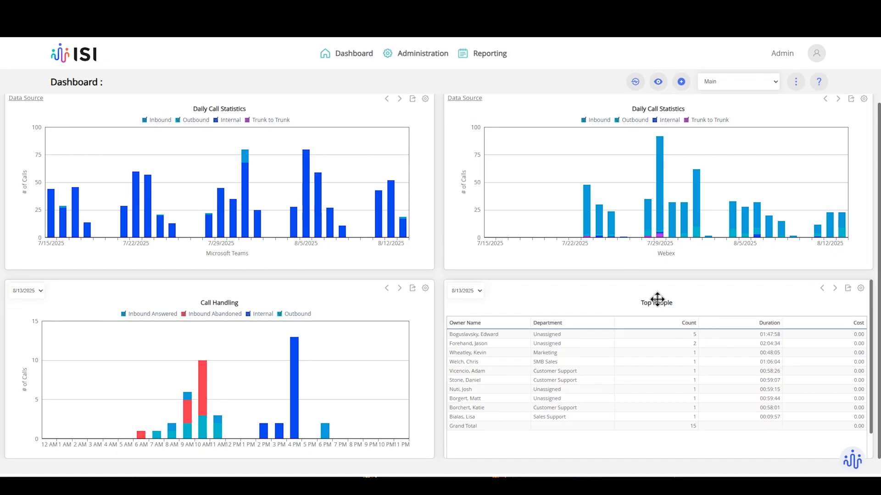
pyautogui.scroll(1, 624, 310)
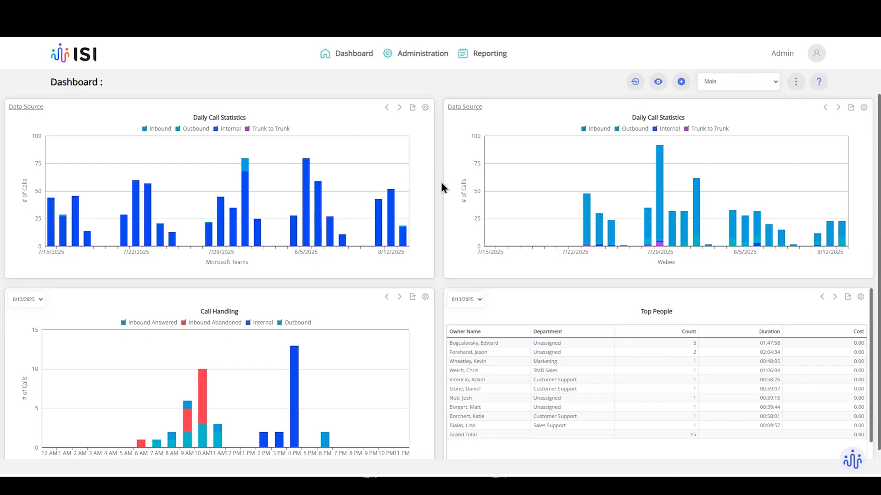
# Create a new dashboard named 'Office Hours' with Copy from left blank.
pyautogui.click(711, 82)
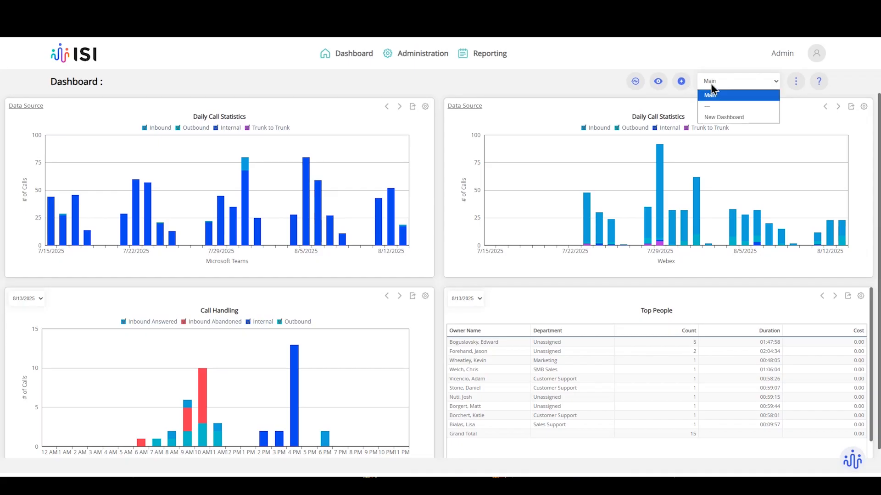
pyautogui.click(722, 118)
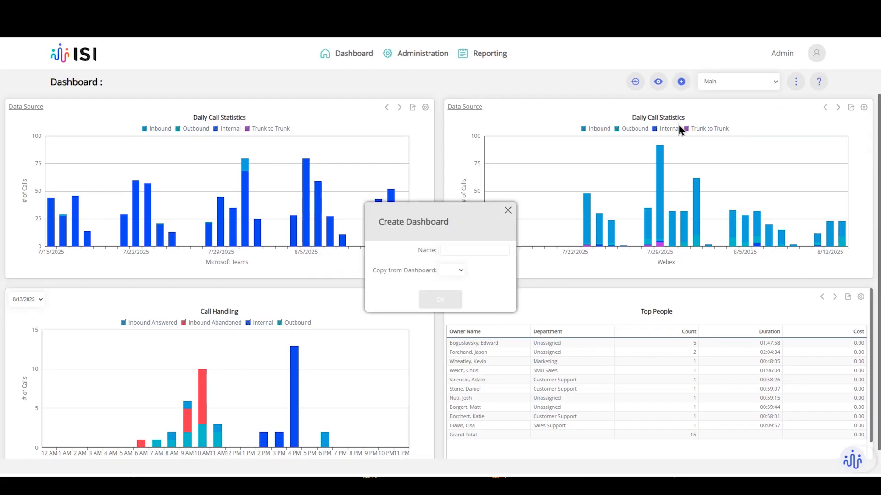
pyautogui.click(459, 249)
pyautogui.write('Office')
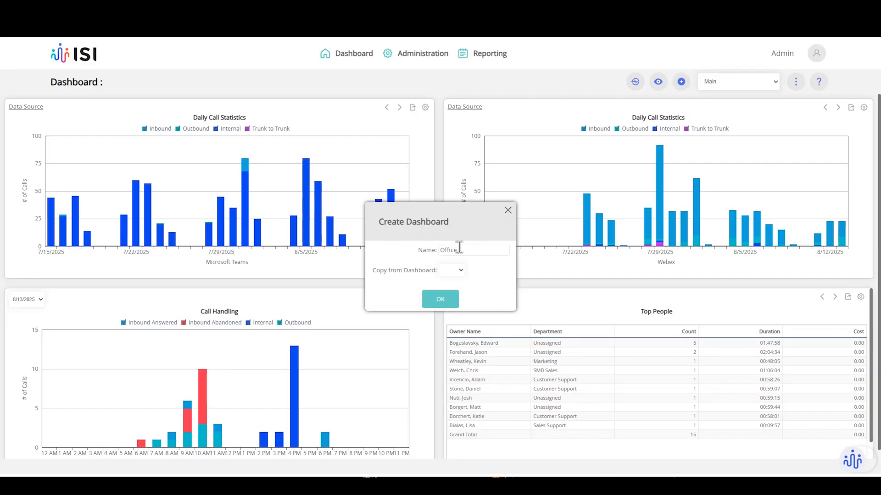
pyautogui.write(' Hours')
pyautogui.click(457, 271)
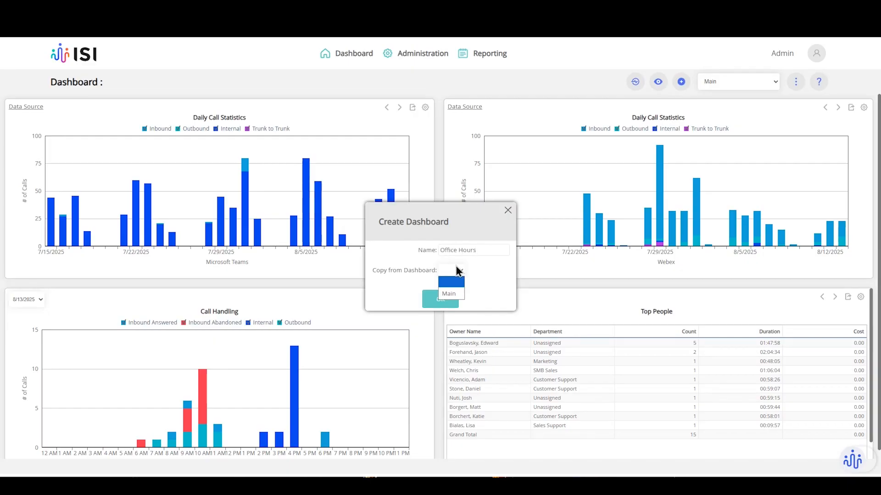
pyautogui.click(453, 294)
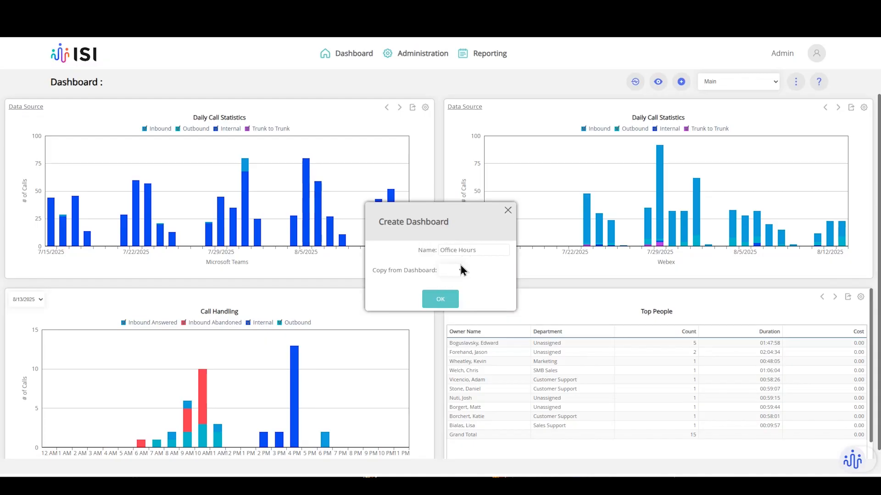
pyautogui.click(438, 297)
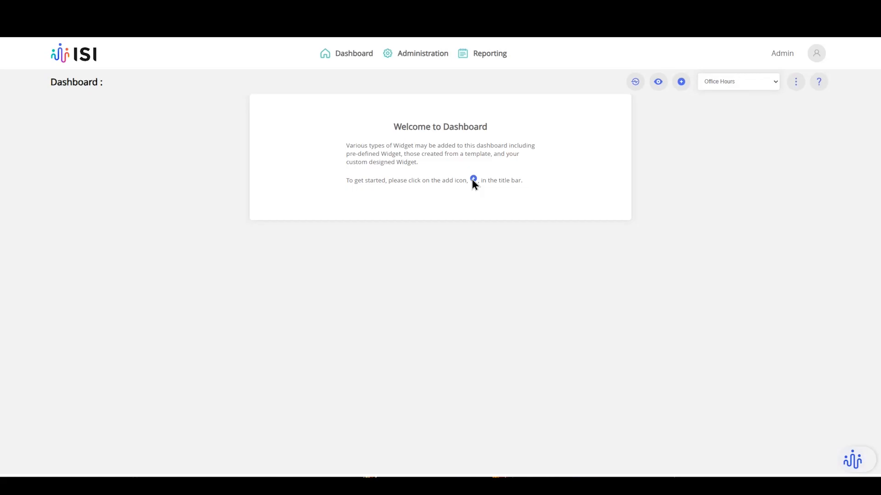
# Open Add a Widget for Office Hours and sort the widget list by Type.
pyautogui.click(683, 84)
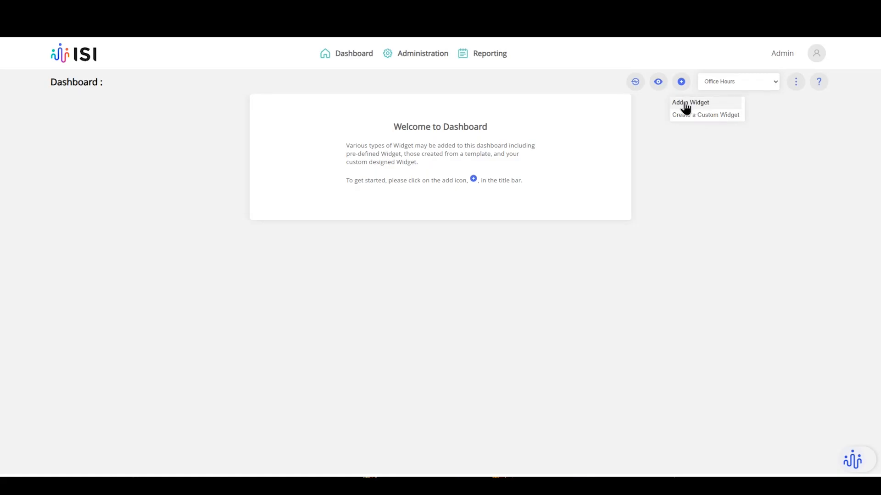
pyautogui.click(684, 104)
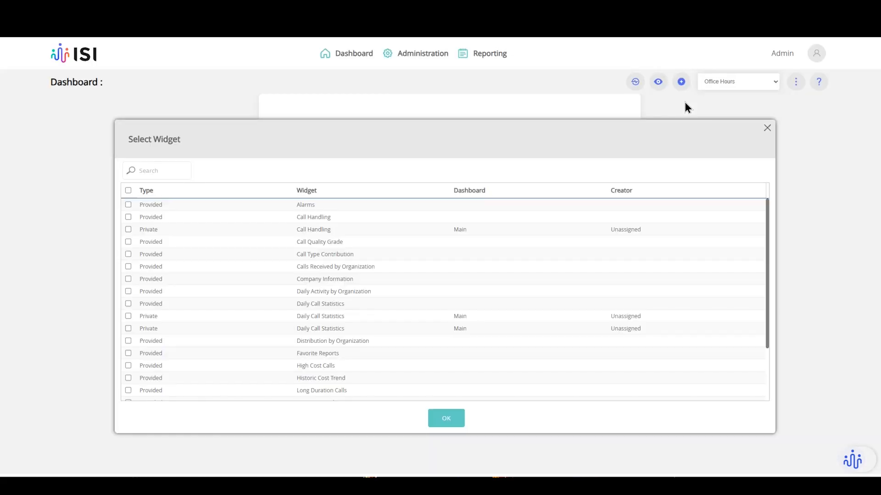
pyautogui.click(146, 191)
pyautogui.scroll(-3, 153, 249)
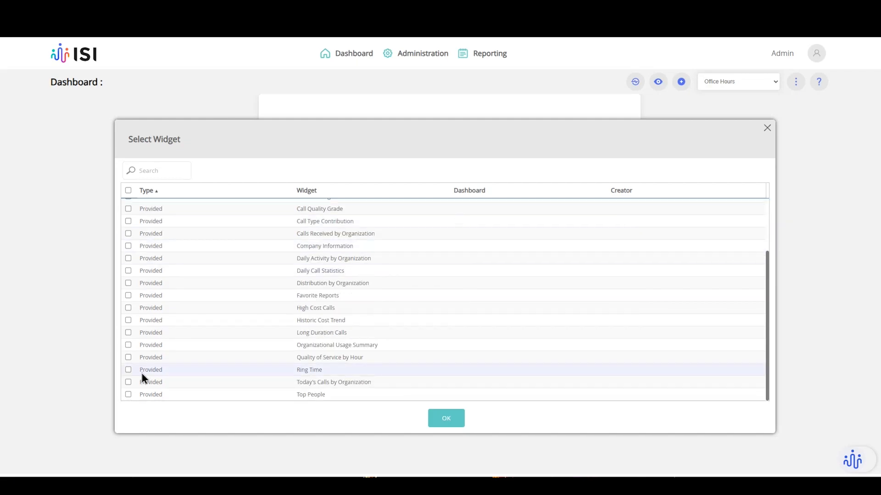
pyautogui.scroll(2, 161, 243)
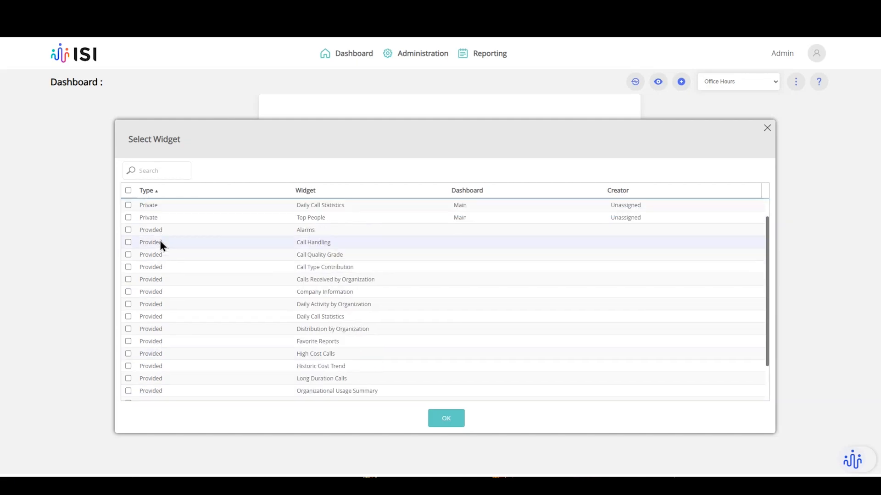
pyautogui.scroll(-2, 158, 239)
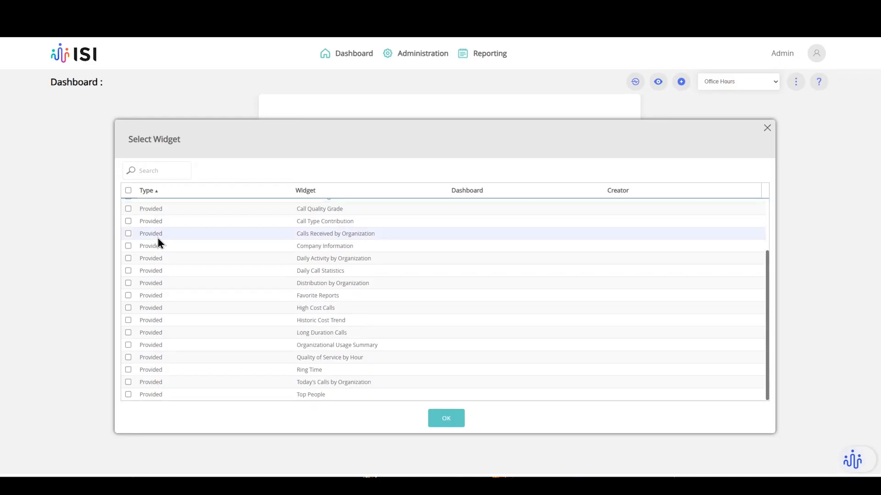
pyautogui.scroll(3, 156, 256)
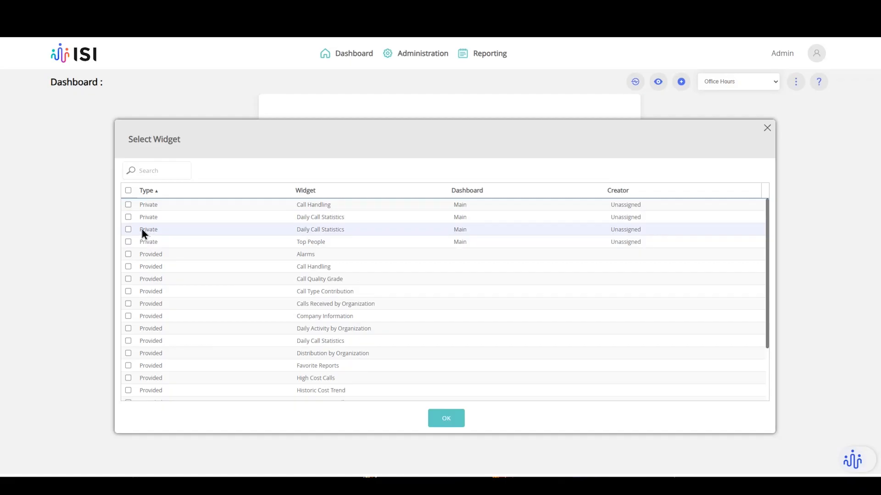
pyautogui.scroll(-3, 170, 225)
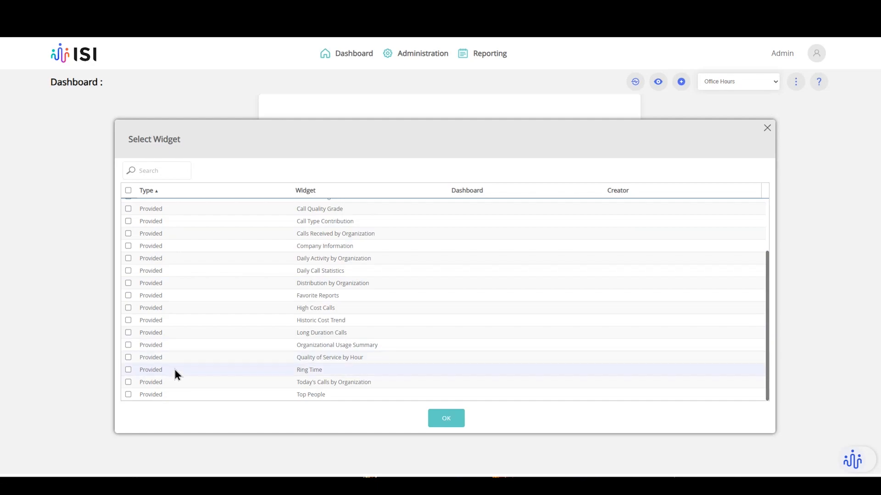
pyautogui.scroll(3, 175, 376)
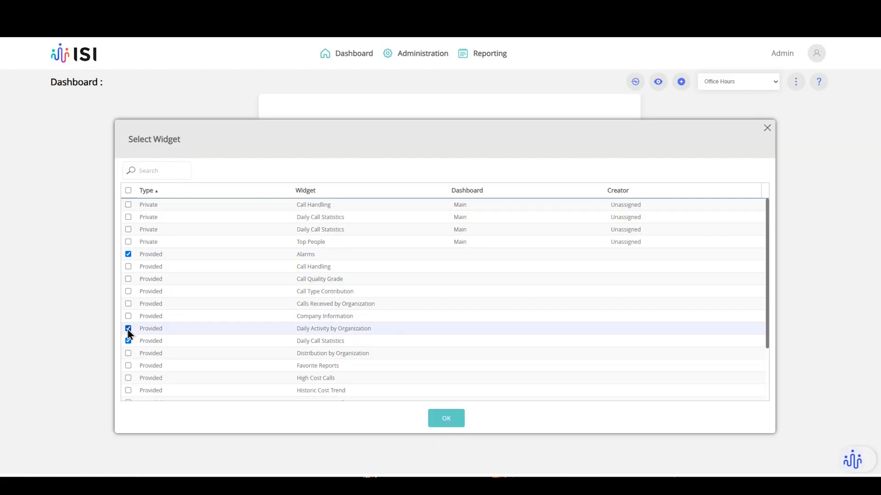
# Tick Top People along with the other five widgets and add all six to Office Hours.
pyautogui.scroll(-1, 129, 328)
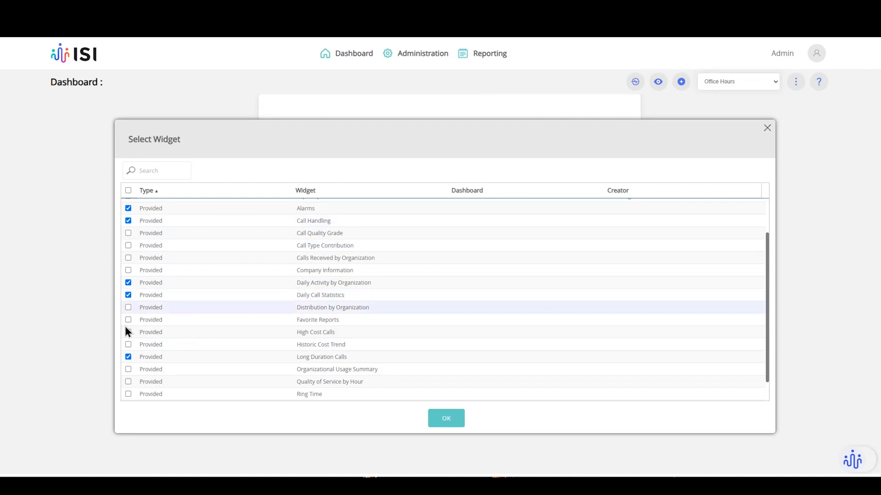
pyautogui.scroll(-1, 124, 367)
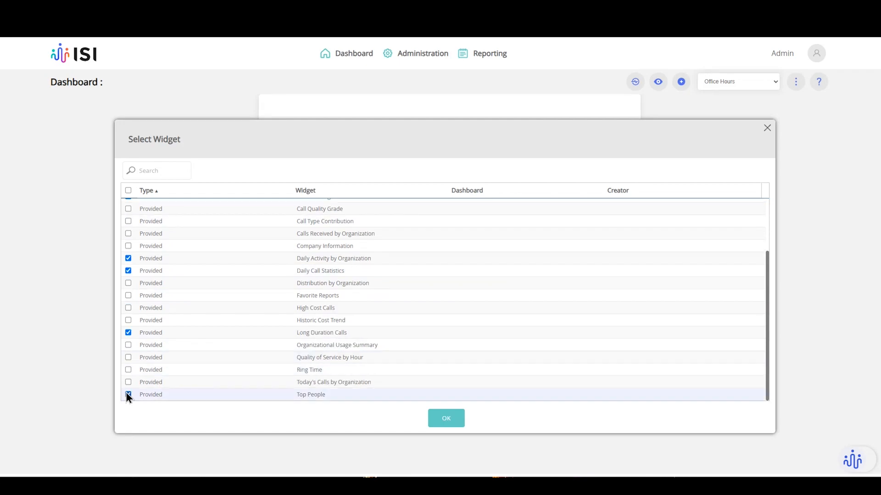
pyautogui.click(127, 394)
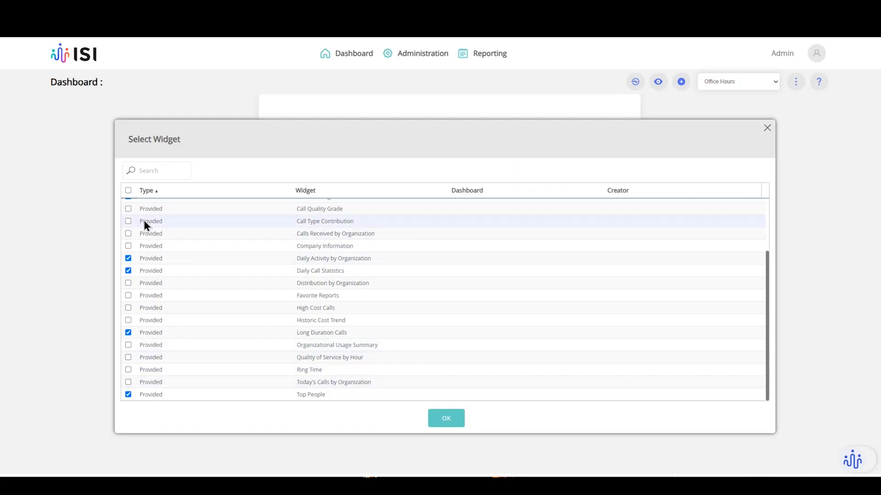
pyautogui.scroll(2, 143, 229)
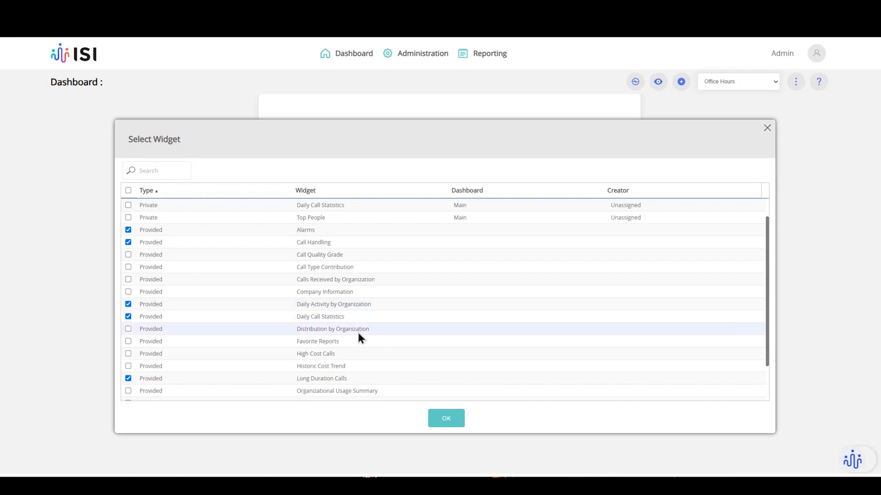
pyautogui.click(442, 421)
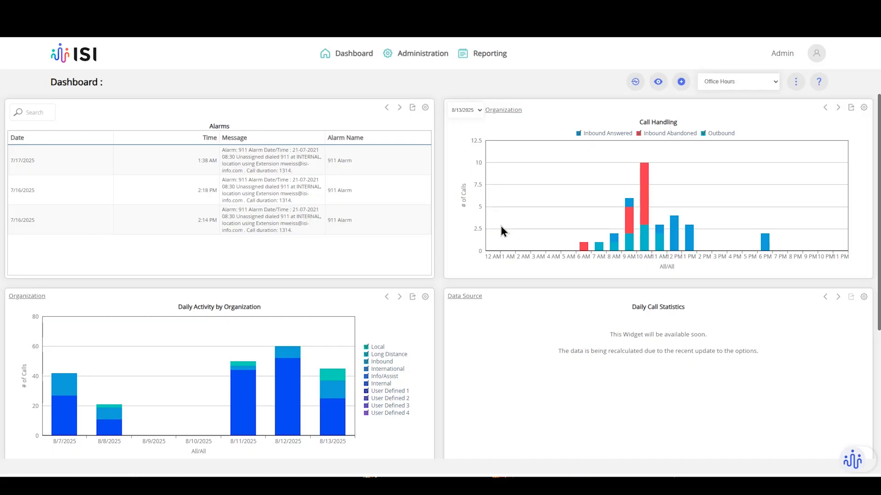
# Set the Daily Call Statistics data source to Webex.
pyautogui.scroll(-3, 502, 326)
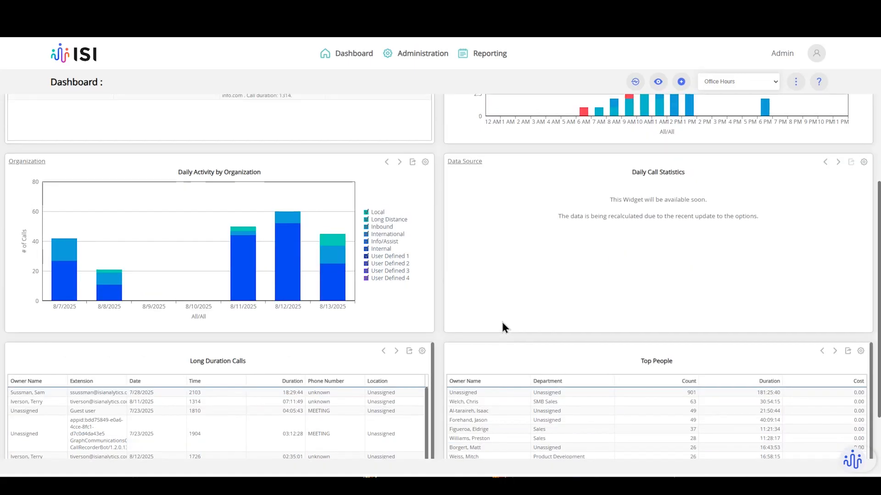
pyautogui.scroll(2, 502, 323)
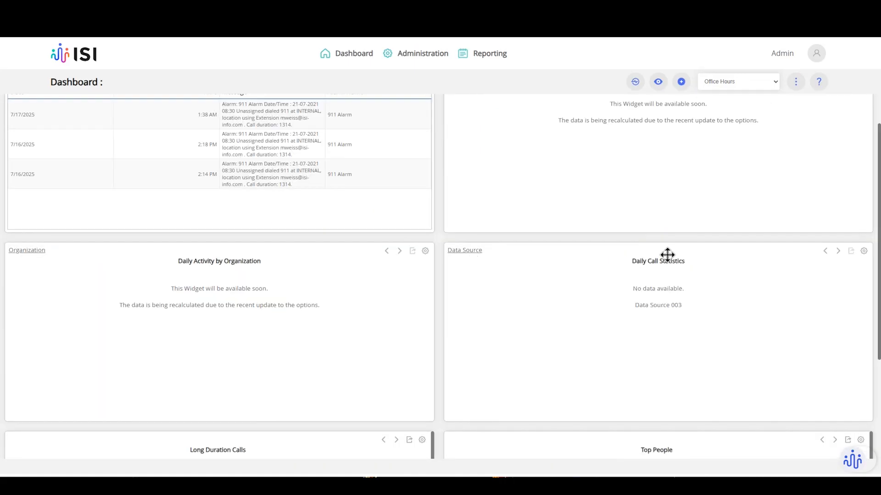
pyautogui.click(475, 255)
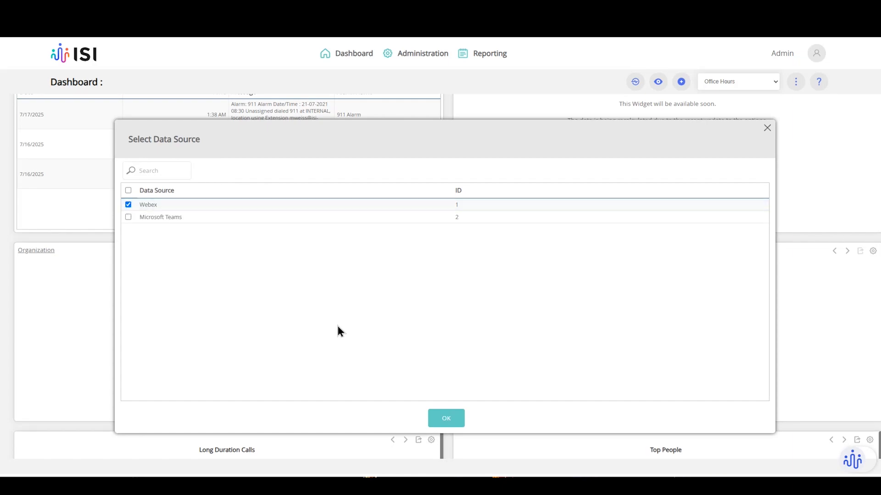
pyautogui.click(445, 418)
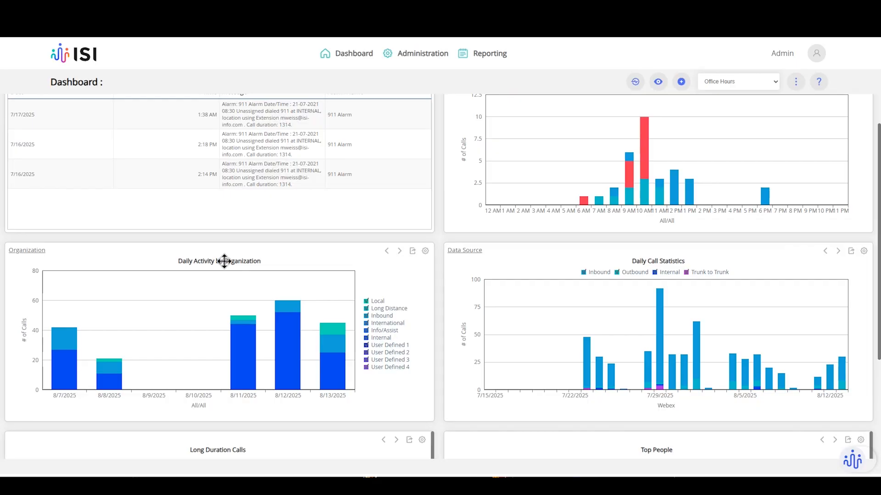
# Set Daily Activity by Organization to company ISI Analytics, department All, then close the dialog.
pyautogui.click(38, 252)
pyautogui.click(449, 253)
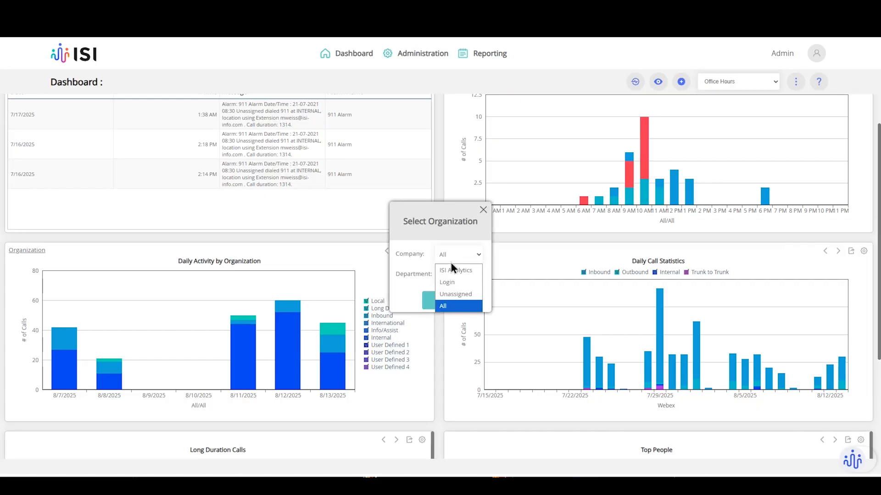
pyautogui.click(450, 263)
pyautogui.click(451, 275)
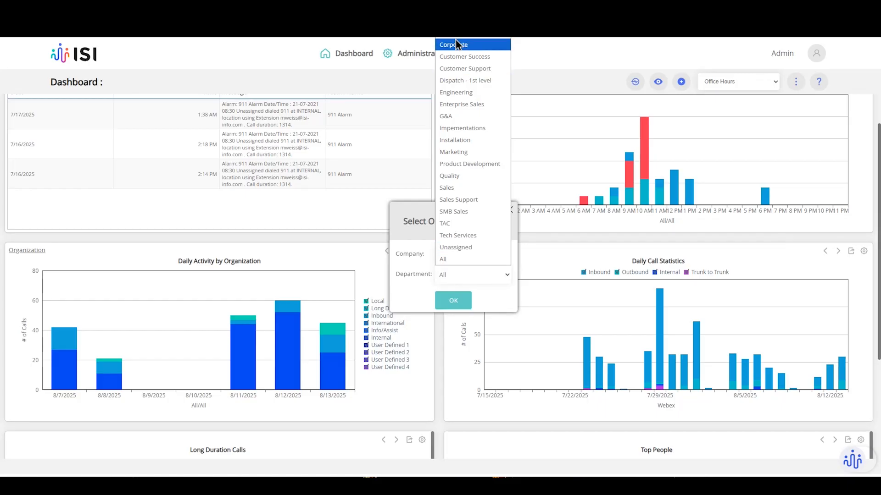
pyautogui.click(410, 223)
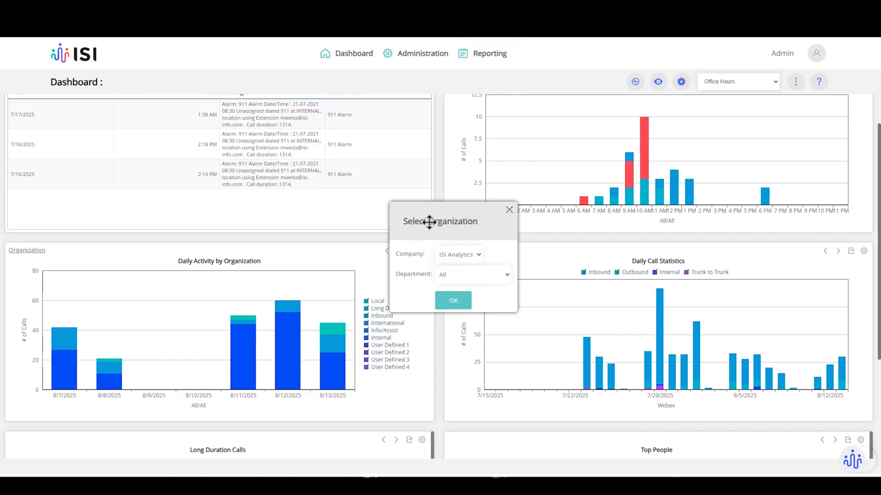
pyautogui.click(509, 211)
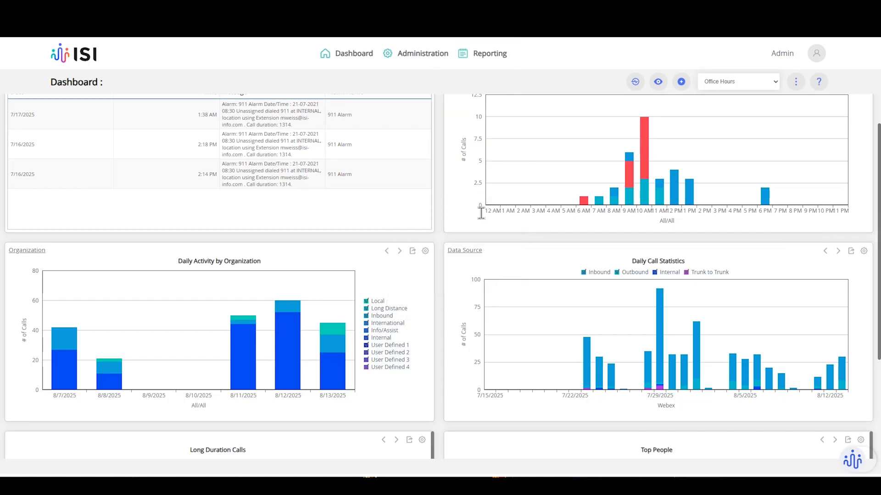
# Set Daily Call Statistics data sources to both Webex and Microsoft Teams.
pyautogui.click(469, 255)
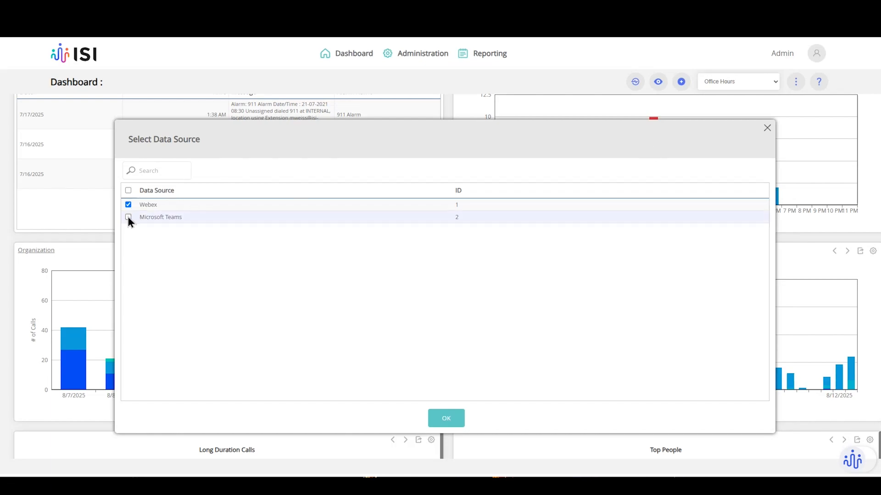
pyautogui.click(451, 422)
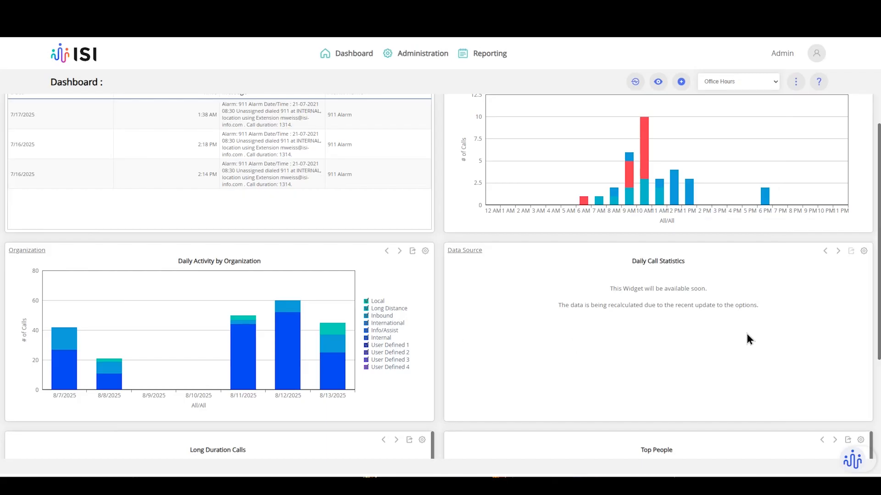
pyautogui.scroll(1, 678, 320)
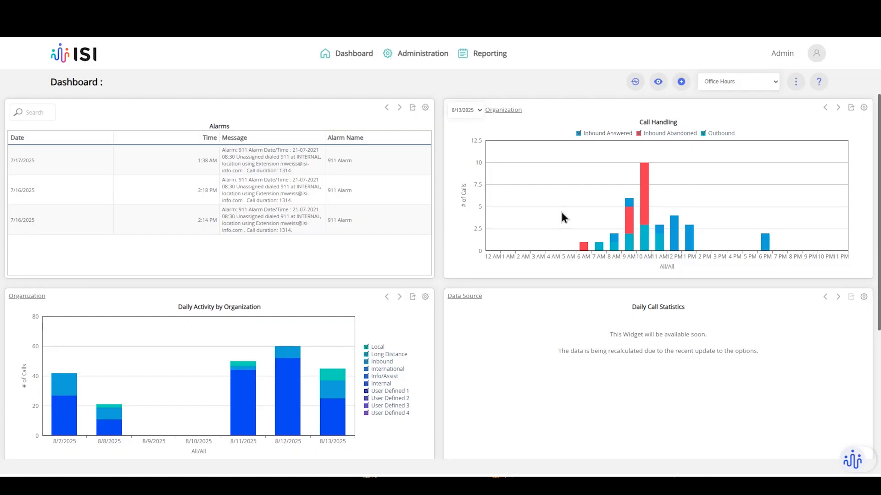
# Filter Call Handling to 8/11, 8/9 and 8/8/2025 in turn, then to All dates.
pyautogui.click(477, 110)
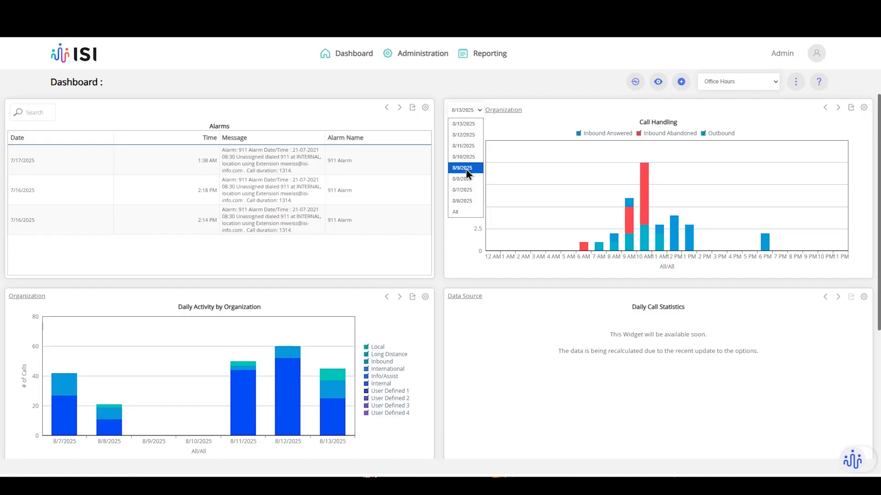
pyautogui.click(470, 148)
pyautogui.click(465, 110)
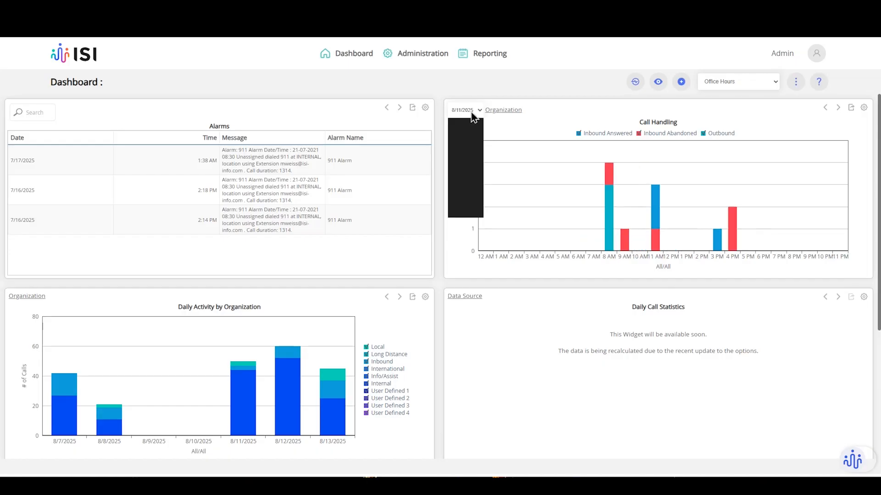
pyautogui.click(462, 168)
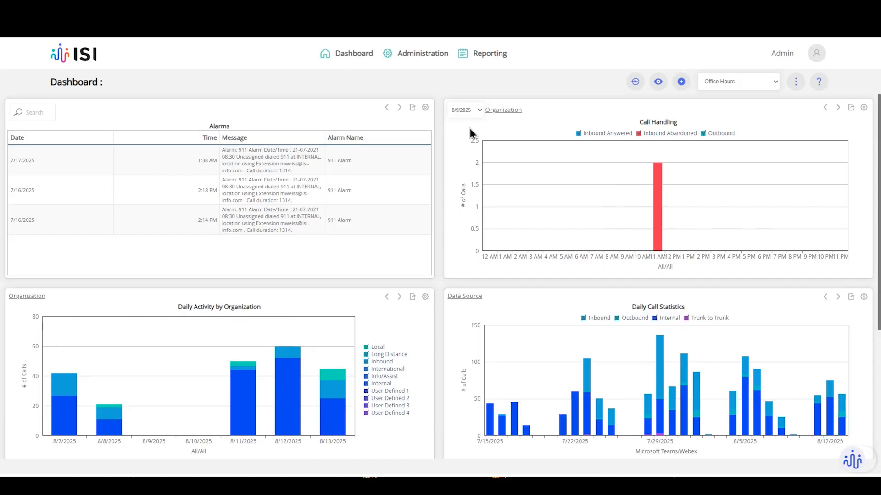
pyautogui.click(468, 109)
pyautogui.click(463, 179)
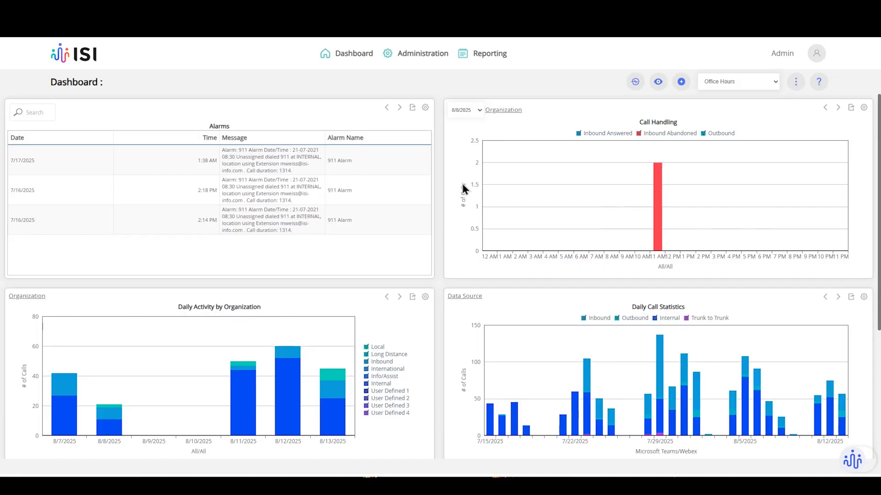
pyautogui.click(467, 109)
pyautogui.click(459, 212)
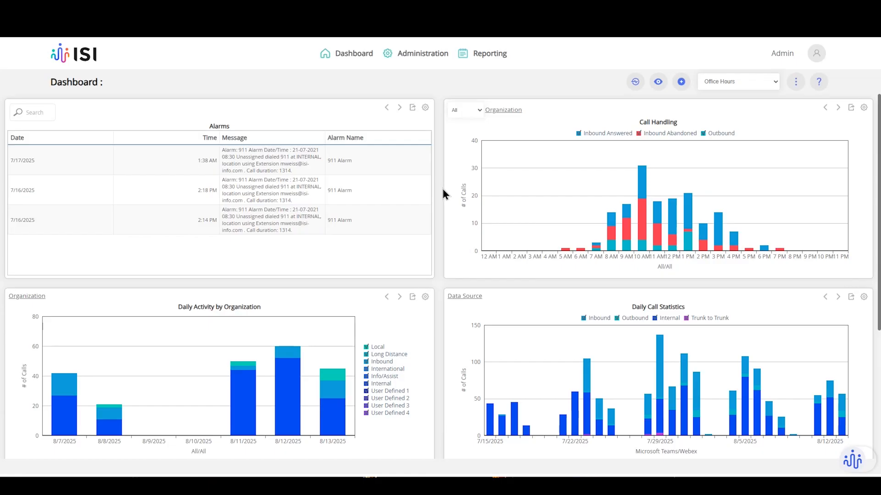
pyautogui.scroll(-5, 455, 244)
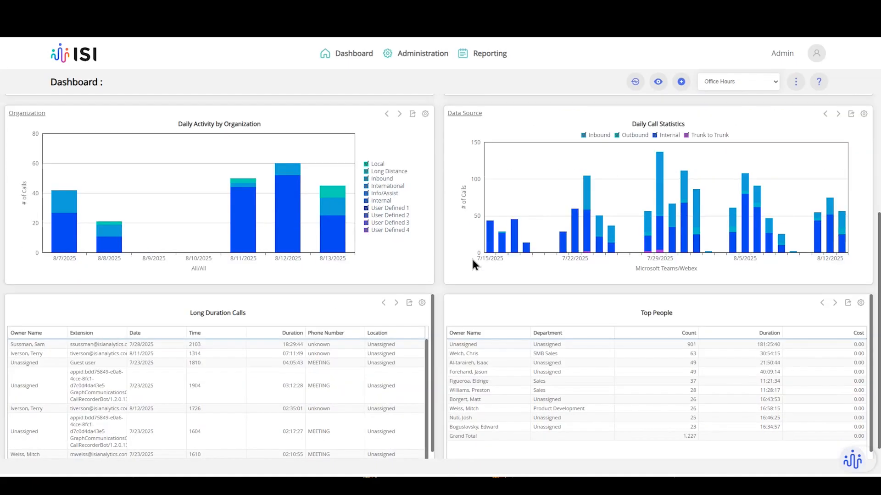
pyautogui.scroll(5, 474, 258)
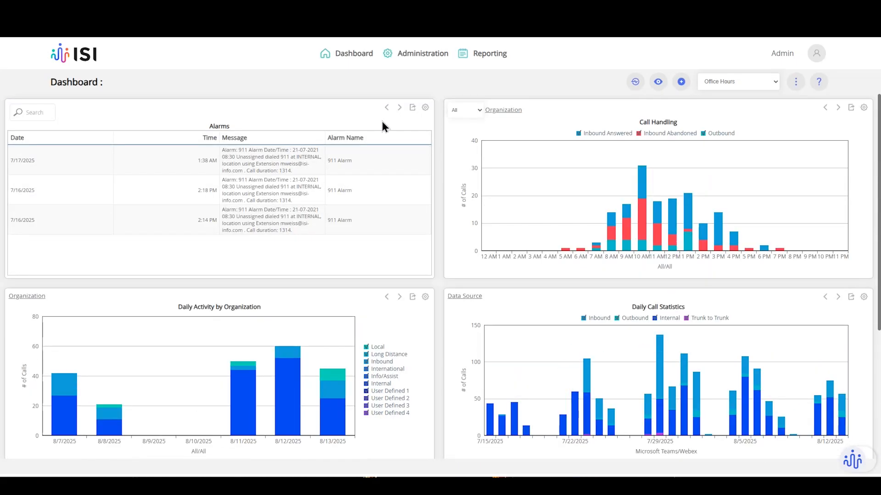
# Move Alarms down and drag Daily Call Statistics into the top-left slot, then open its settings.
pyautogui.click(399, 108)
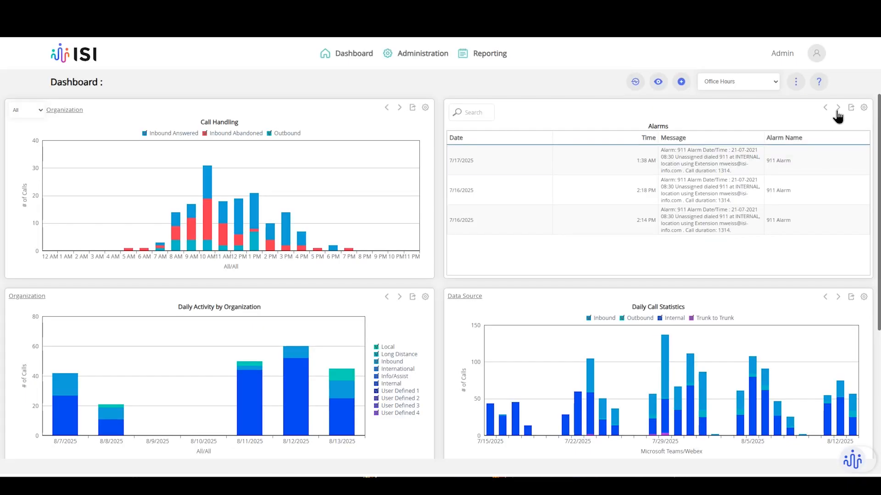
pyautogui.click(838, 108)
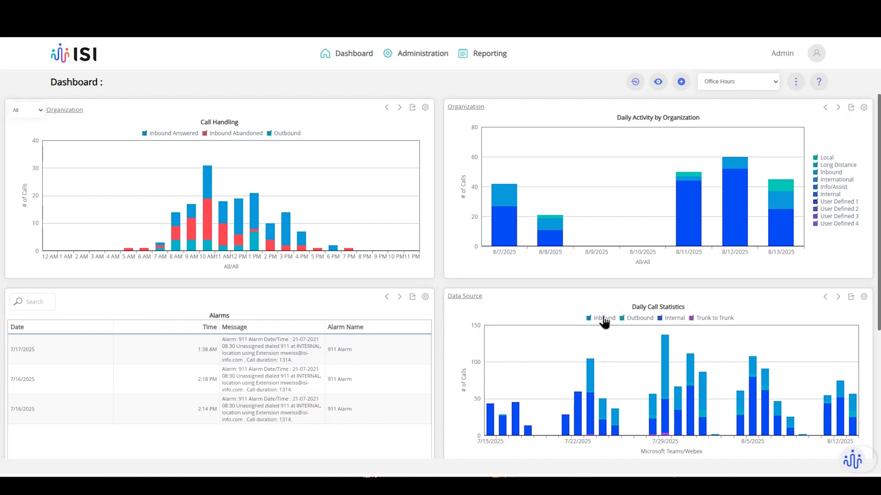
pyautogui.moveTo(661, 305); pyautogui.dragTo(222, 128)
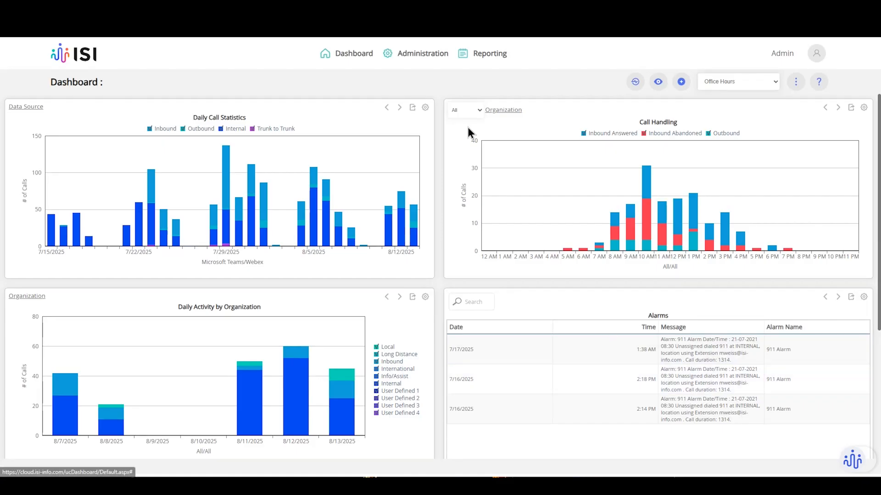
pyautogui.click(425, 109)
pyautogui.moveTo(415, 57); pyautogui.dragTo(536, 116)
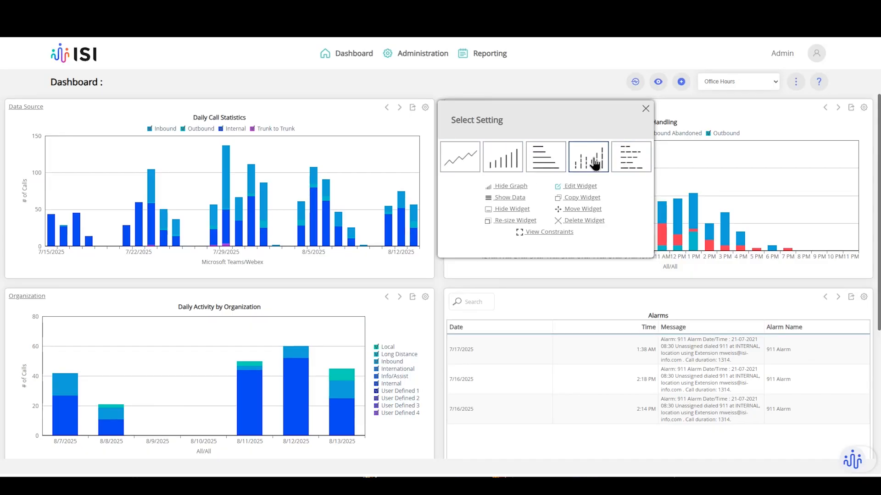
# Switch Daily Call Statistics to a line chart with its data table shown beneath.
pyautogui.click(467, 159)
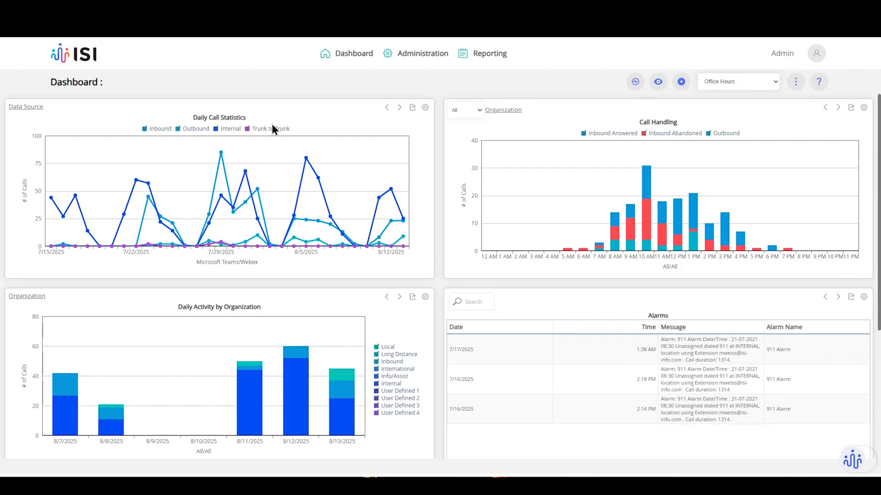
pyautogui.click(426, 110)
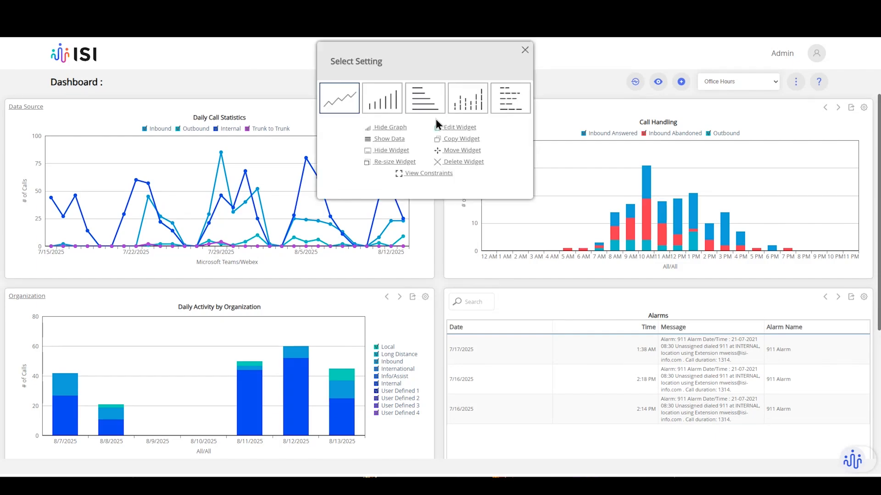
pyautogui.moveTo(413, 55); pyautogui.dragTo(534, 113)
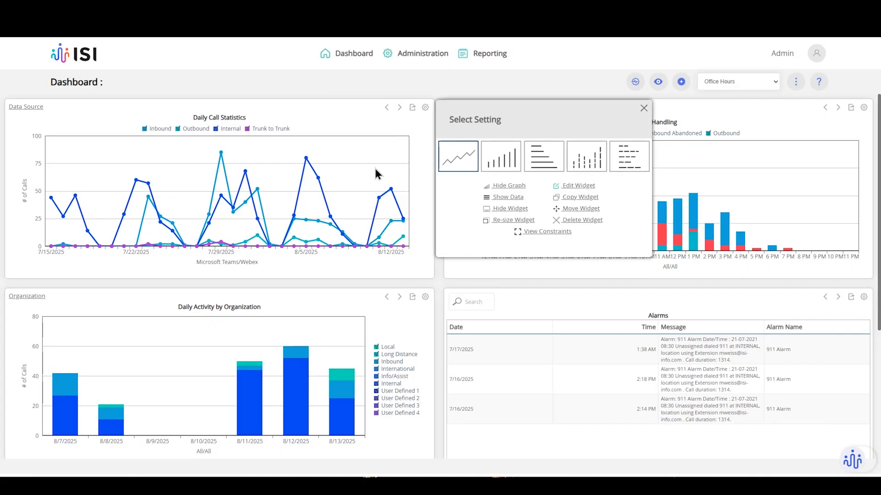
pyautogui.click(506, 198)
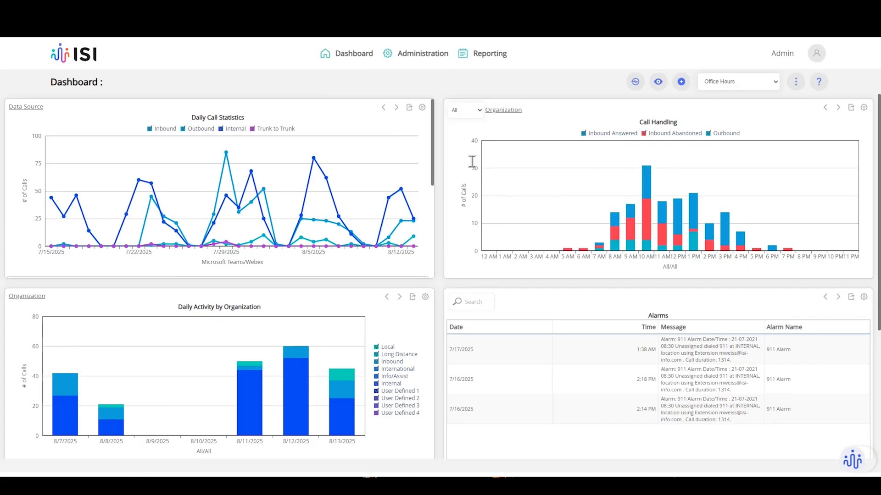
pyautogui.moveTo(430, 122); pyautogui.dragTo(425, 172)
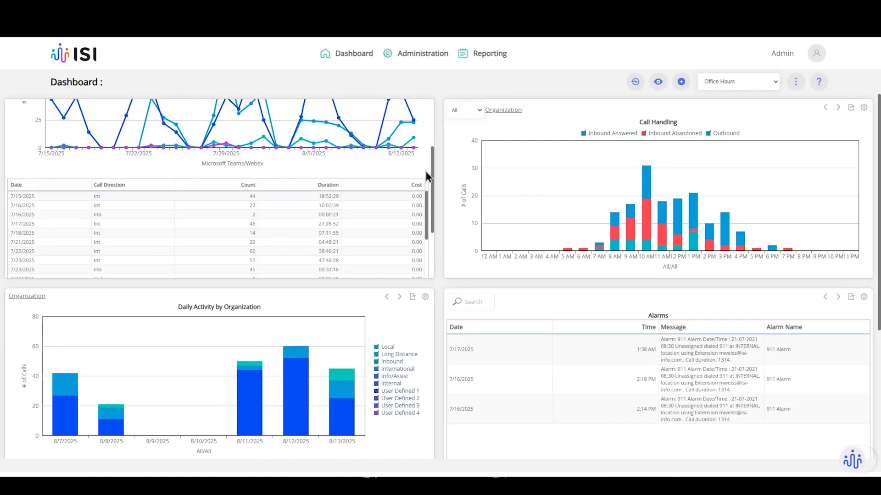
pyautogui.scroll(-2, 54, 206)
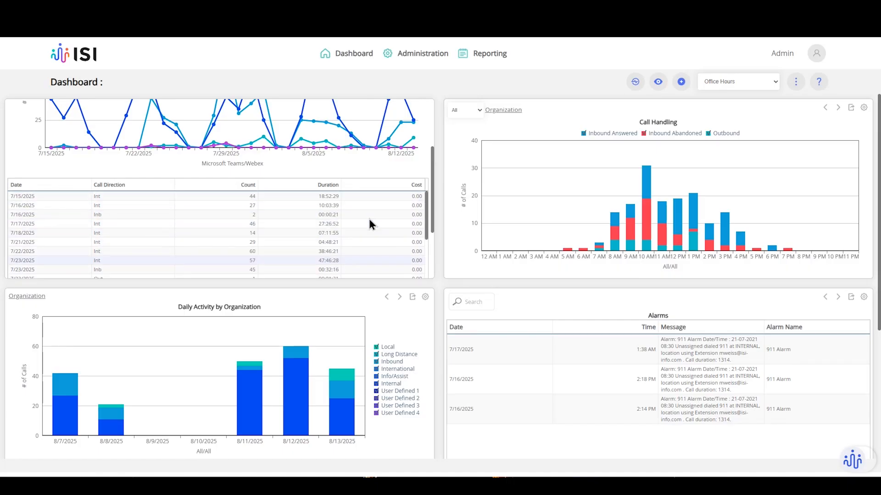
pyautogui.scroll(3, 369, 220)
# Hide the Daily Call Statistics graph, then bring the line graph back.
pyautogui.click(422, 109)
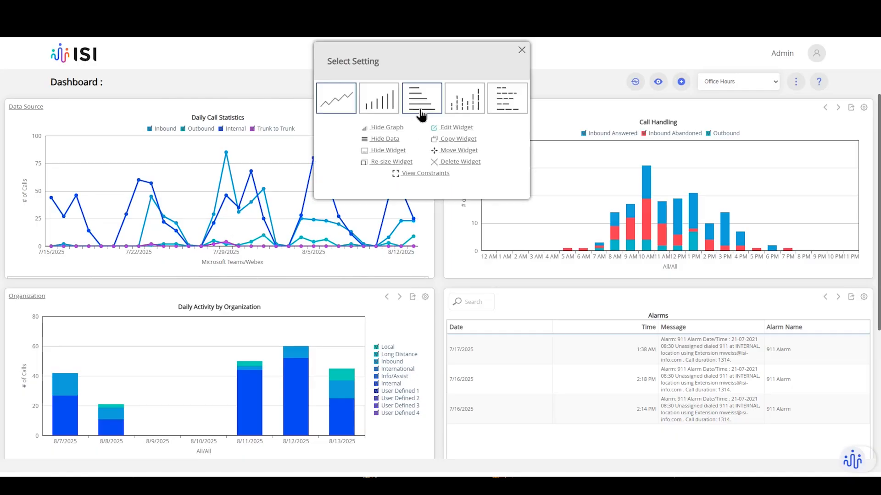
pyautogui.click(381, 128)
pyautogui.click(422, 108)
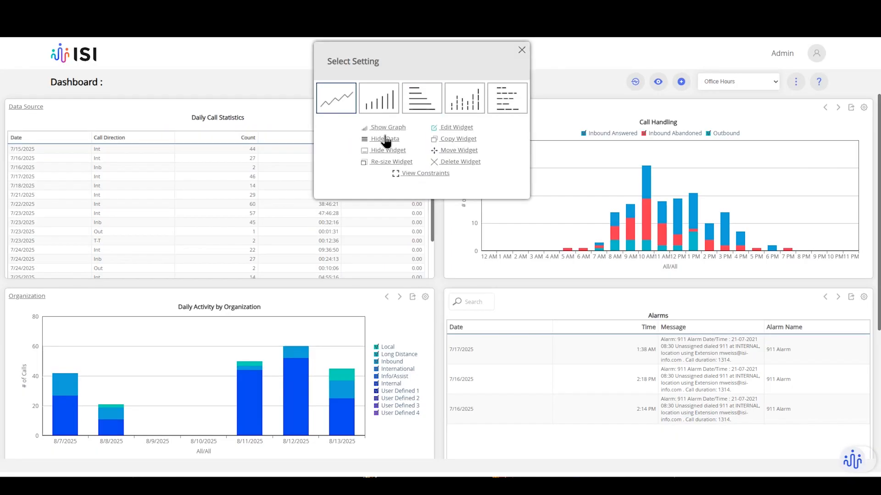
pyautogui.click(381, 127)
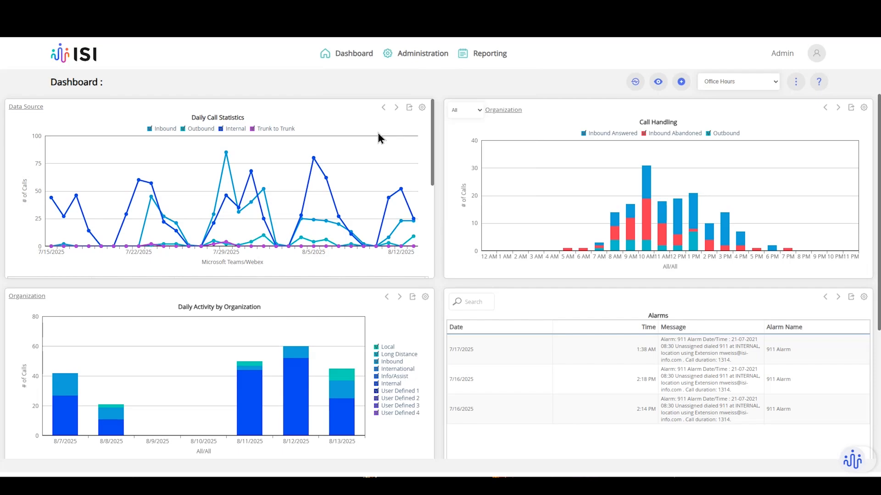
pyautogui.click(422, 108)
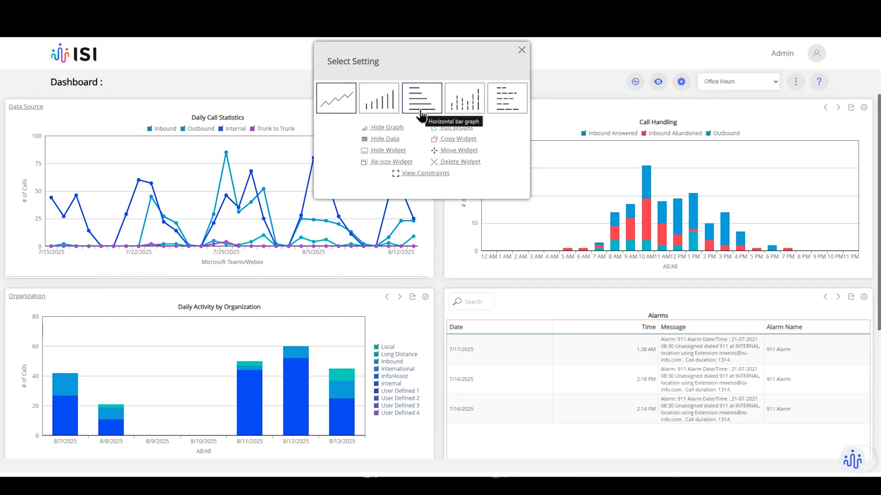
pyautogui.moveTo(414, 61); pyautogui.dragTo(538, 116)
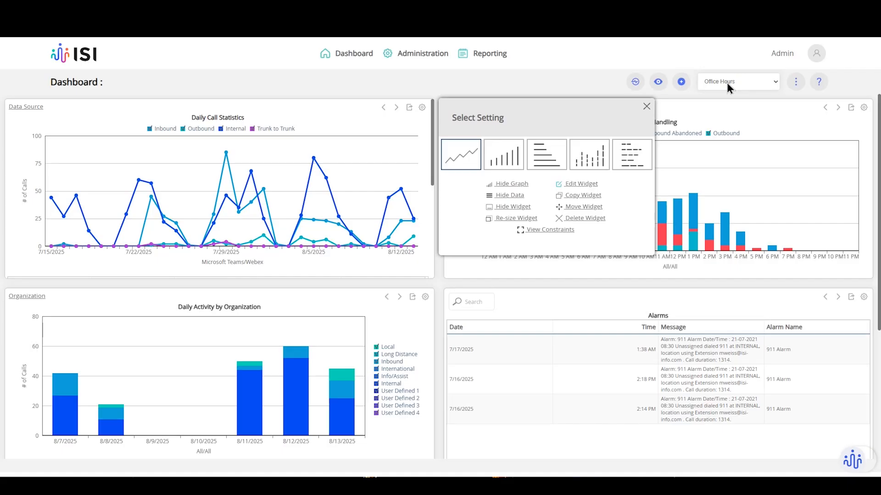
# Hide Alarms and Daily Activity by Organization through the Show Widget list, leaving four widgets visible.
pyautogui.click(513, 212)
pyautogui.scroll(-4, 470, 265)
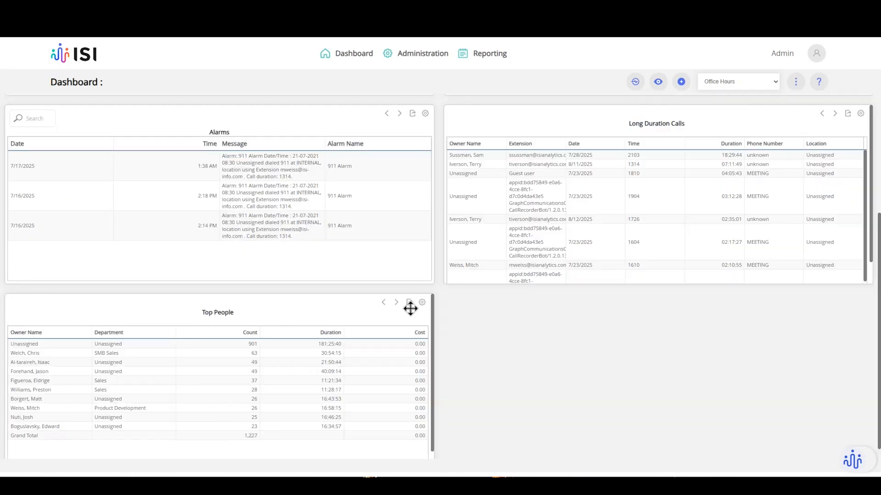
pyautogui.scroll(4, 441, 305)
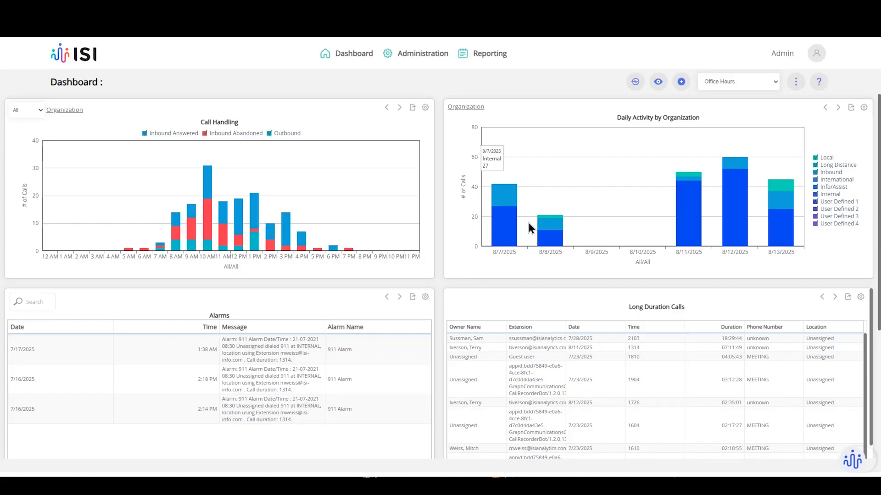
pyautogui.click(657, 85)
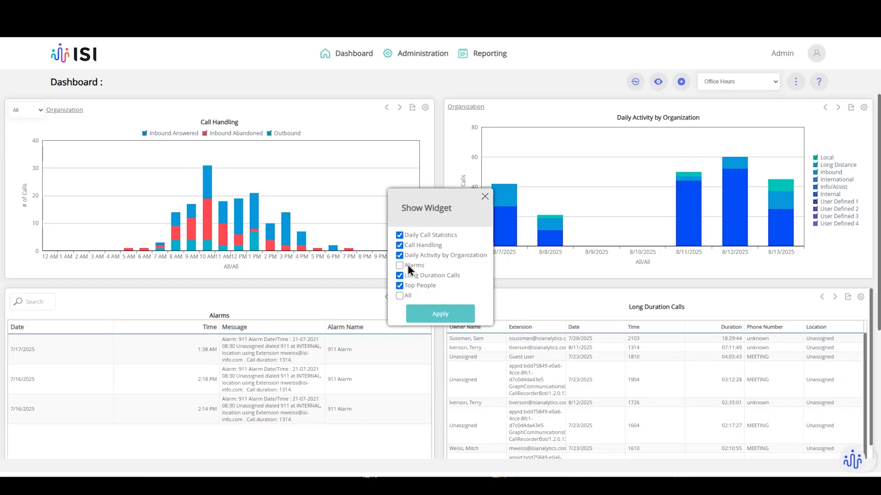
pyautogui.click(421, 312)
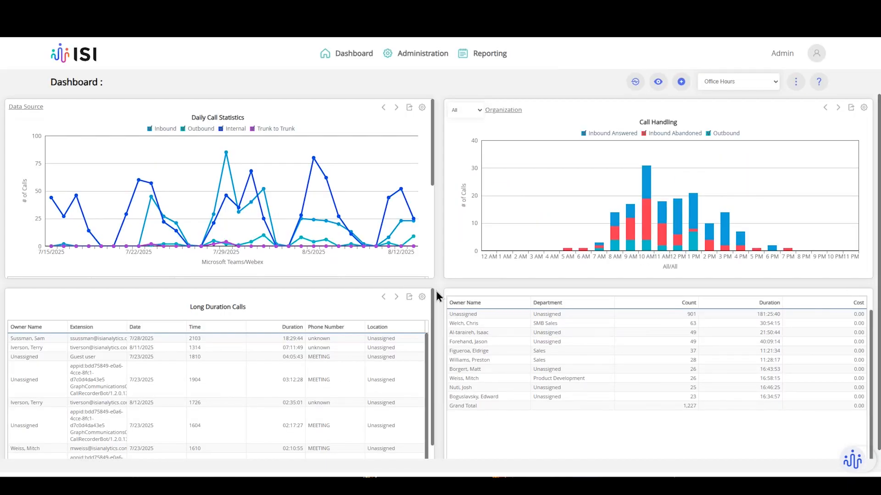
pyautogui.click(658, 83)
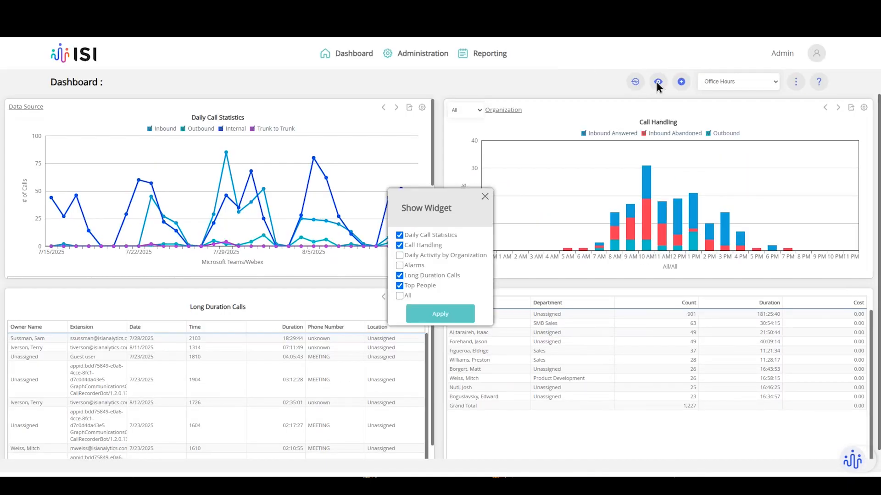
pyautogui.click(485, 198)
pyautogui.click(422, 109)
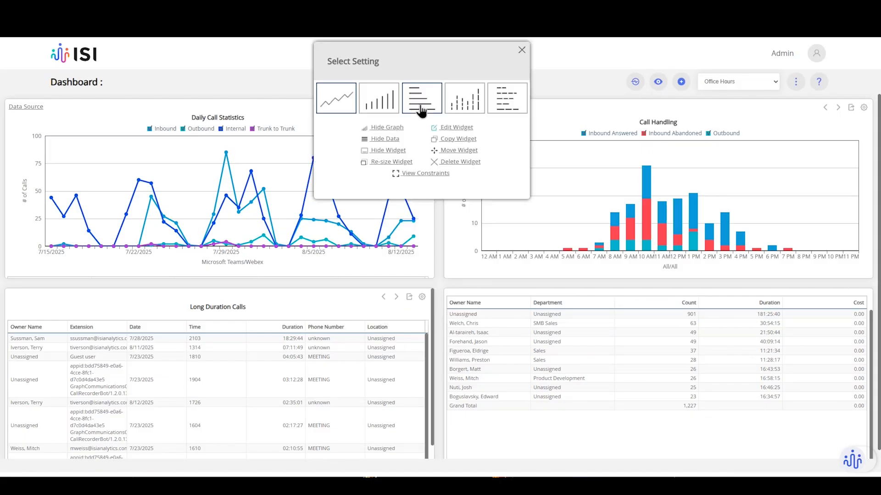
# Resize Daily Call Statistics to 100% width and 2x height.
pyautogui.click(379, 162)
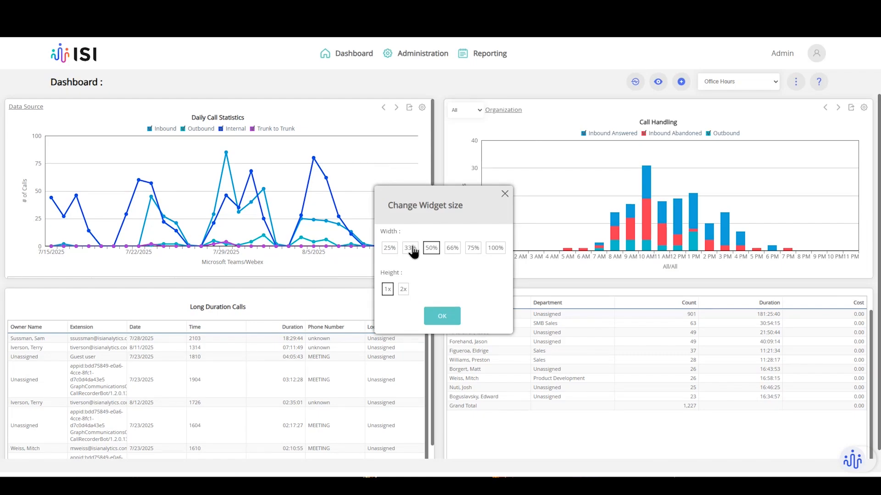
pyautogui.click(495, 249)
pyautogui.click(403, 289)
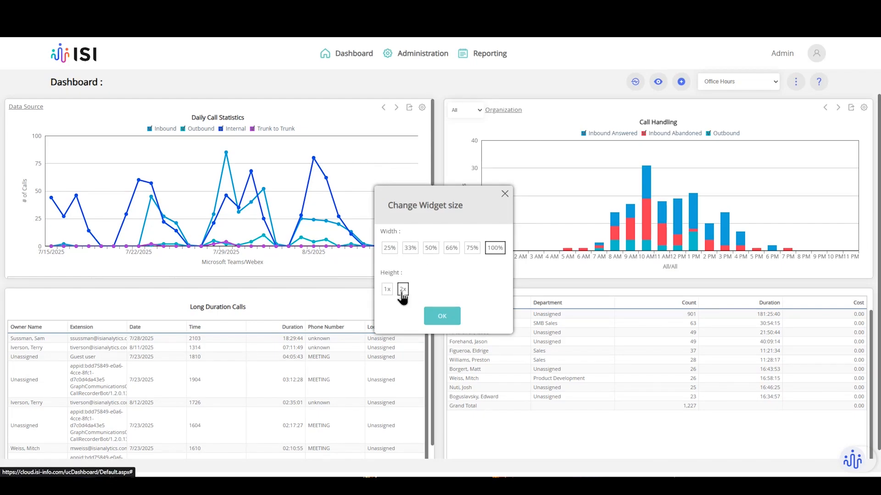
pyautogui.click(440, 324)
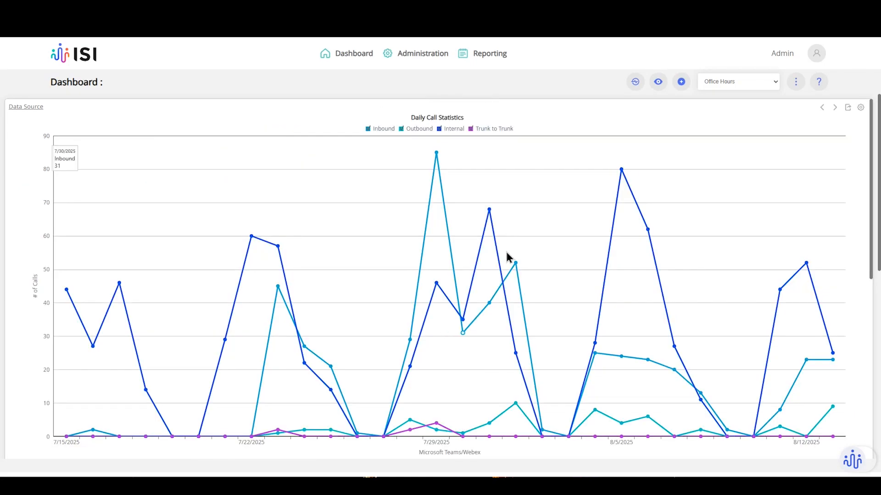
# Resize Daily Call Statistics to 33% width.
pyautogui.click(864, 108)
pyautogui.click(735, 164)
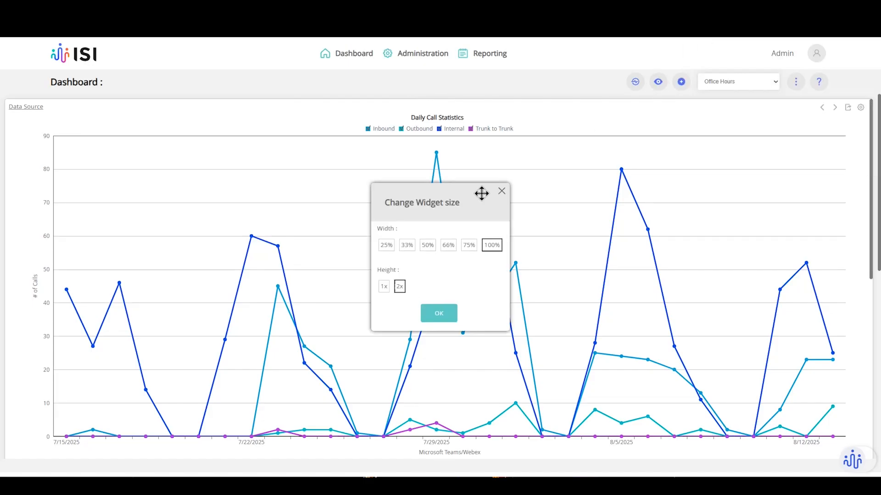
pyautogui.click(406, 246)
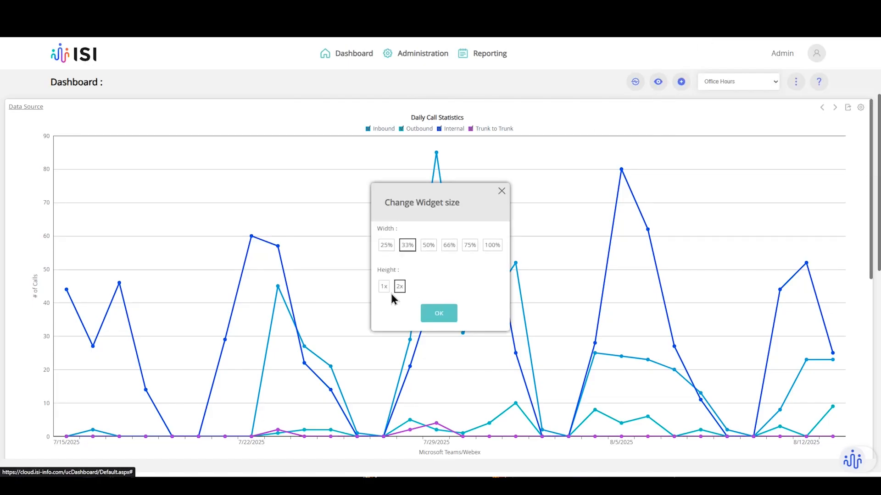
pyautogui.click(443, 324)
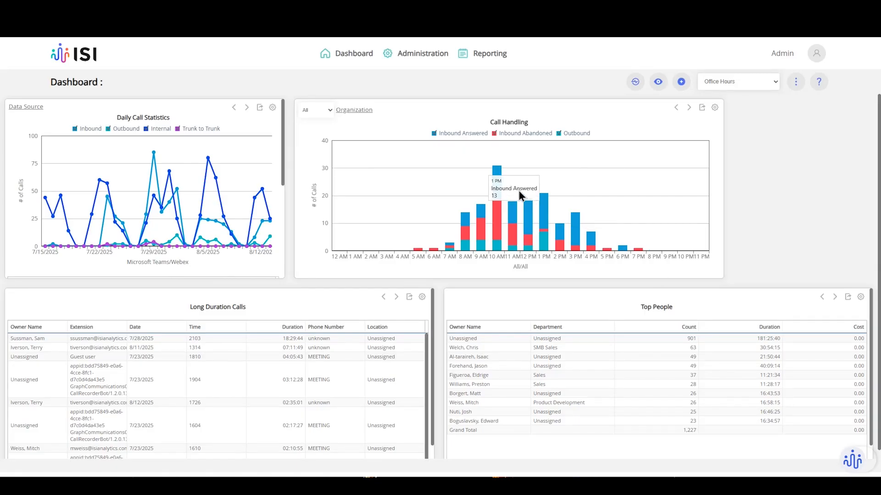
# Resize Daily Call Statistics back to 50% width beside Call Handling.
pyautogui.click(273, 108)
pyautogui.click(243, 162)
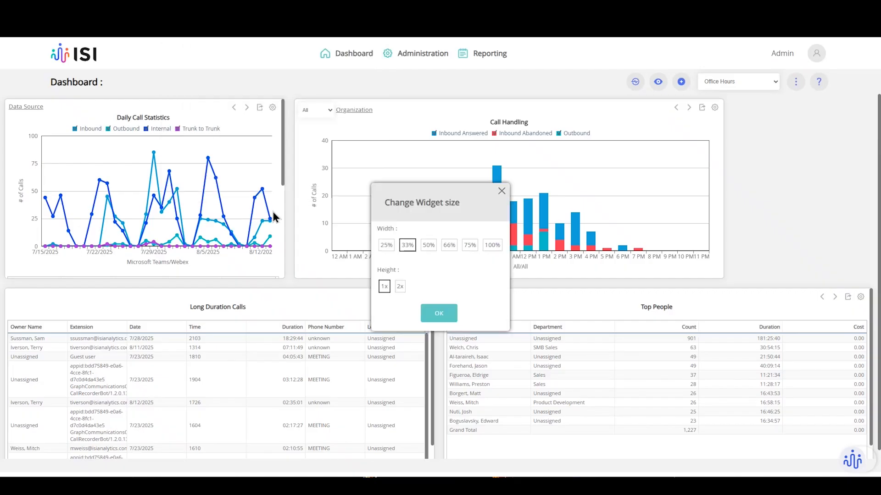
pyautogui.click(428, 245)
pyautogui.click(440, 317)
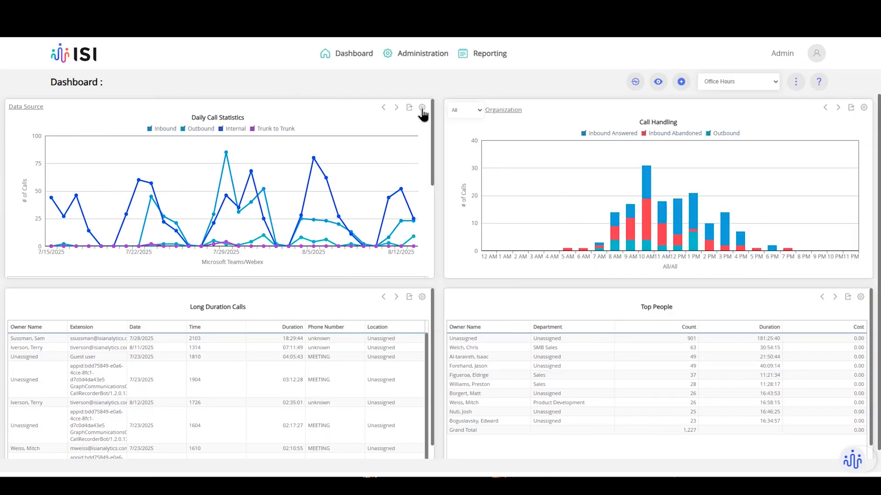
pyautogui.click(422, 109)
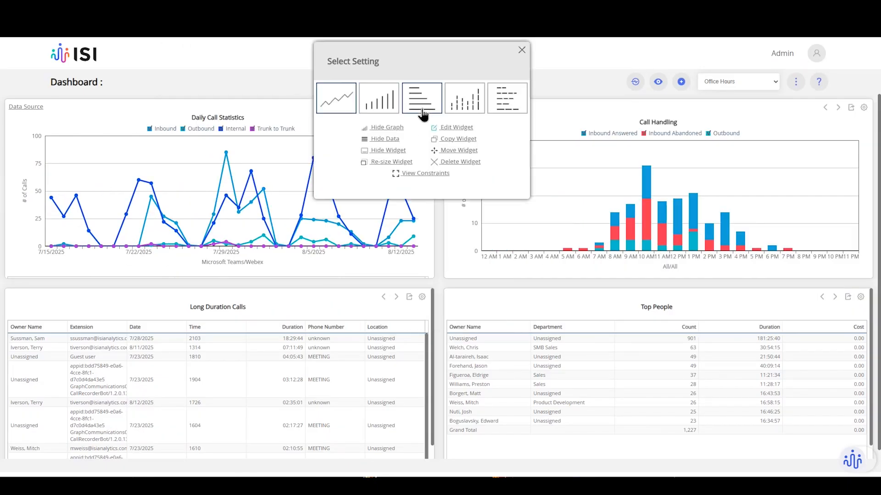
# Copy Daily Call Statistics to Office Hours as 'Daily Call Statistics 3' and move it to the top-right slot.
pyautogui.click(458, 139)
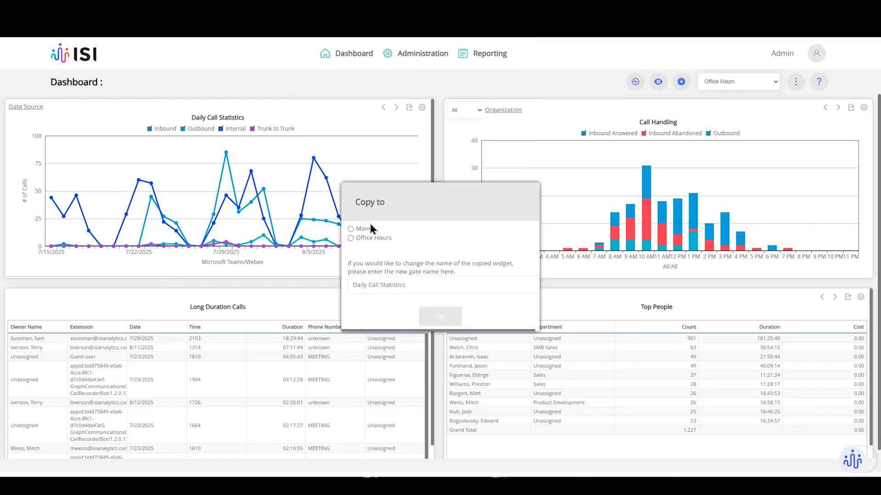
pyautogui.click(363, 238)
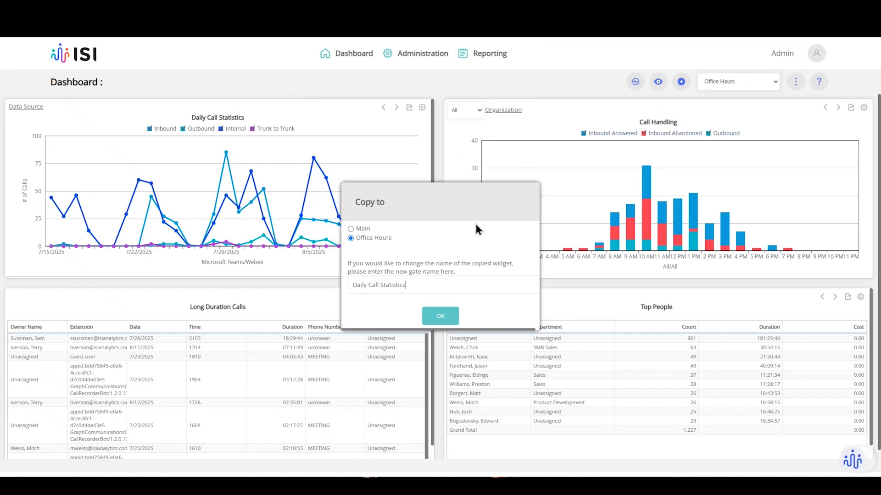
pyautogui.write('3')
pyautogui.click(441, 319)
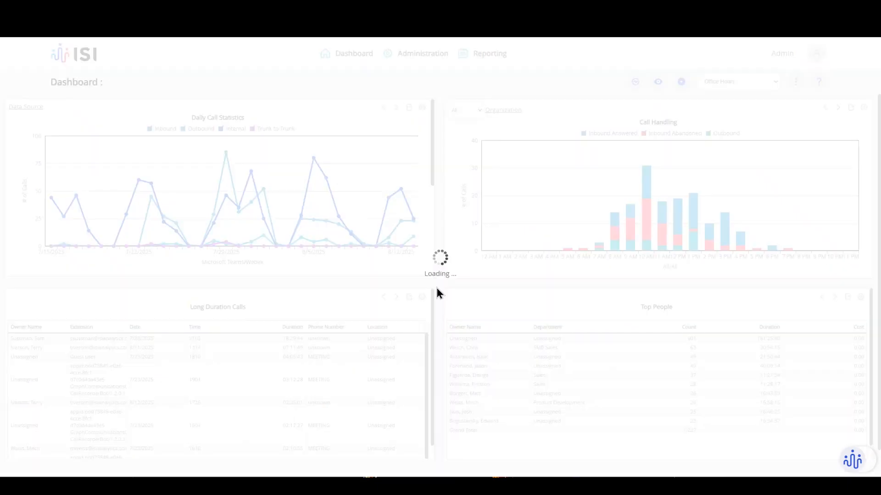
pyautogui.scroll(-5, 394, 187)
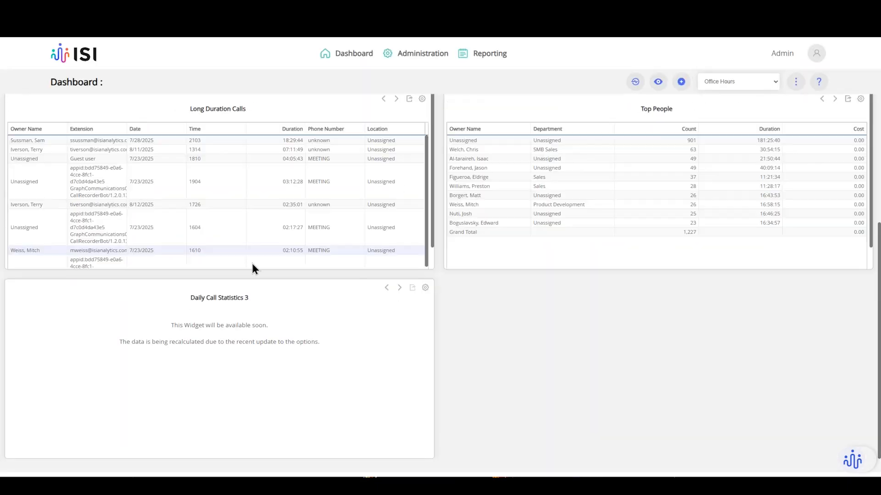
pyautogui.moveTo(211, 295); pyautogui.dragTo(649, 120)
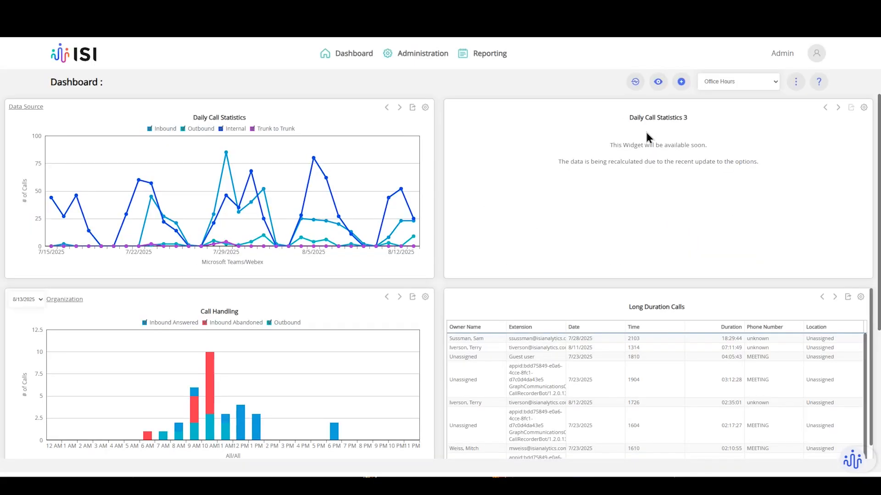
# Open Daily Call Statistics 3 in the Widget Designer and set Add a View to None.
pyautogui.click(863, 108)
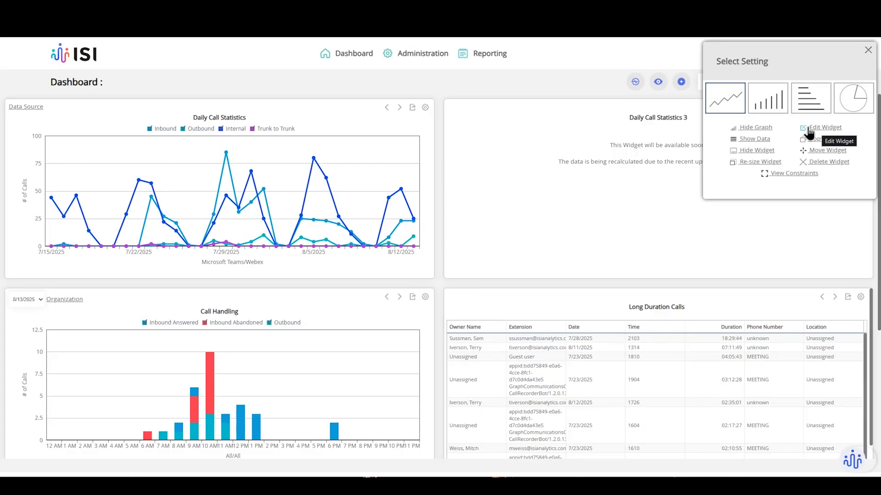
pyautogui.click(820, 128)
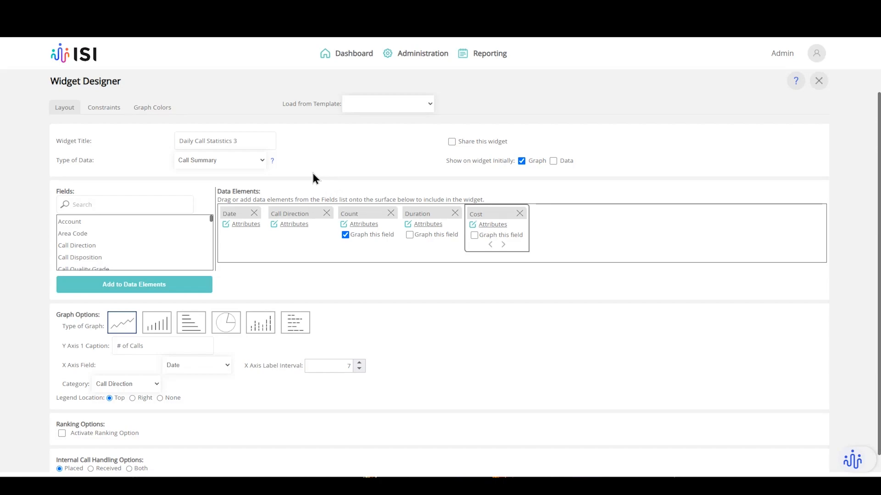
pyautogui.click(94, 111)
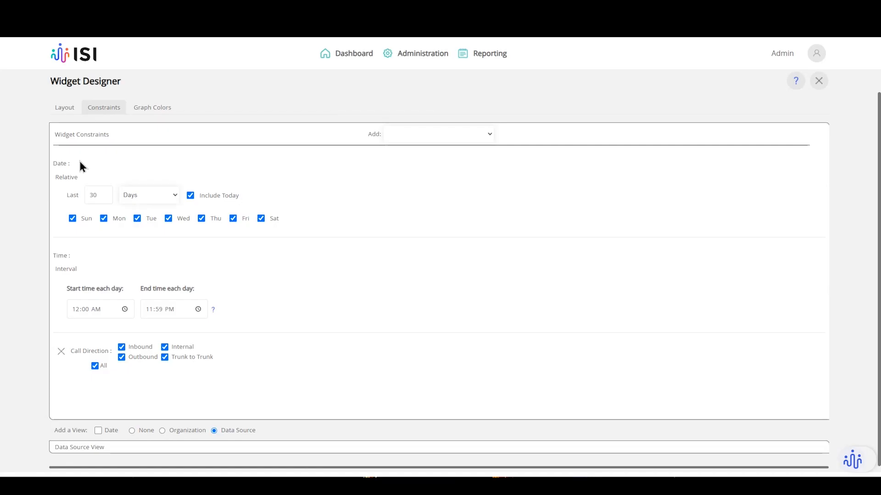
pyautogui.click(54, 113)
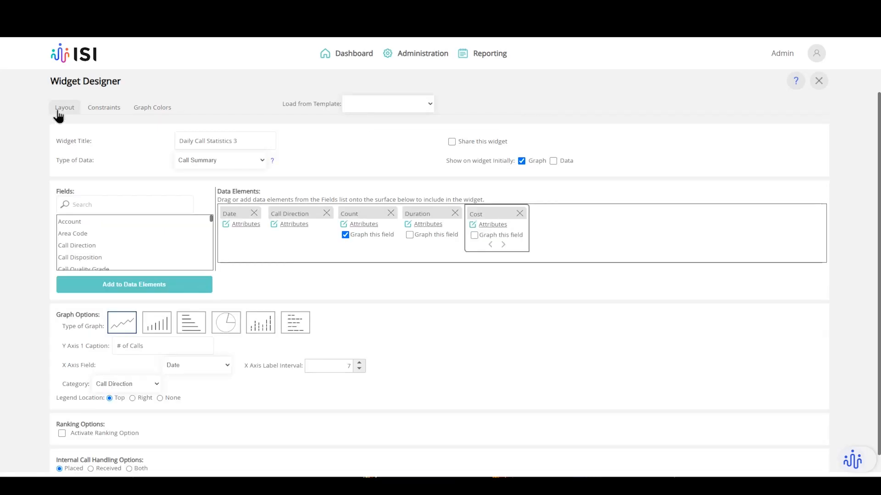
pyautogui.click(101, 113)
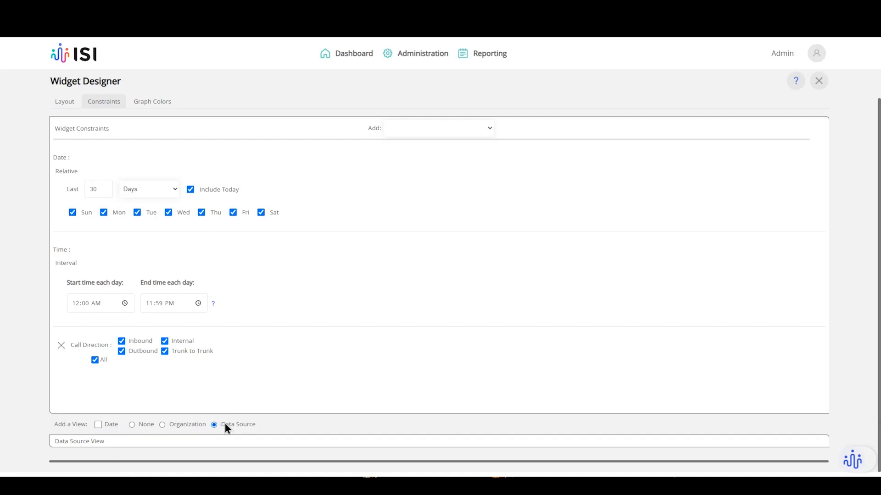
pyautogui.click(131, 425)
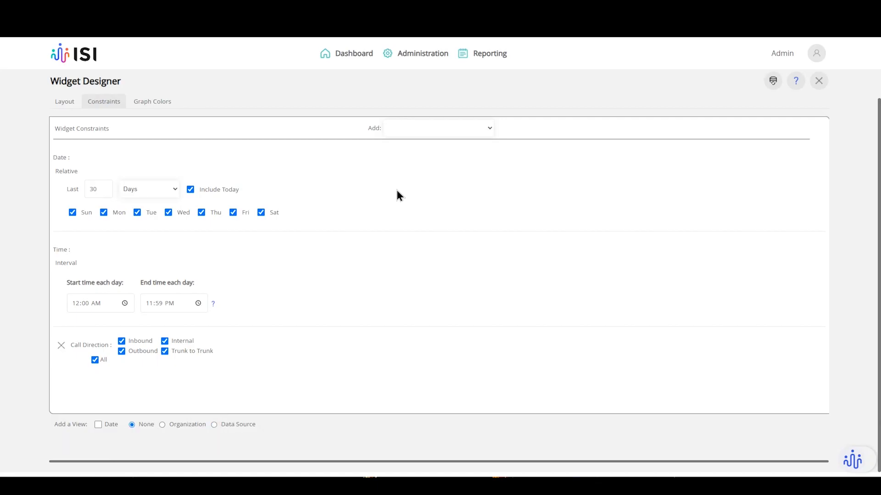
# Add a Data Source Name constraint that includes only Webex.
pyautogui.click(418, 132)
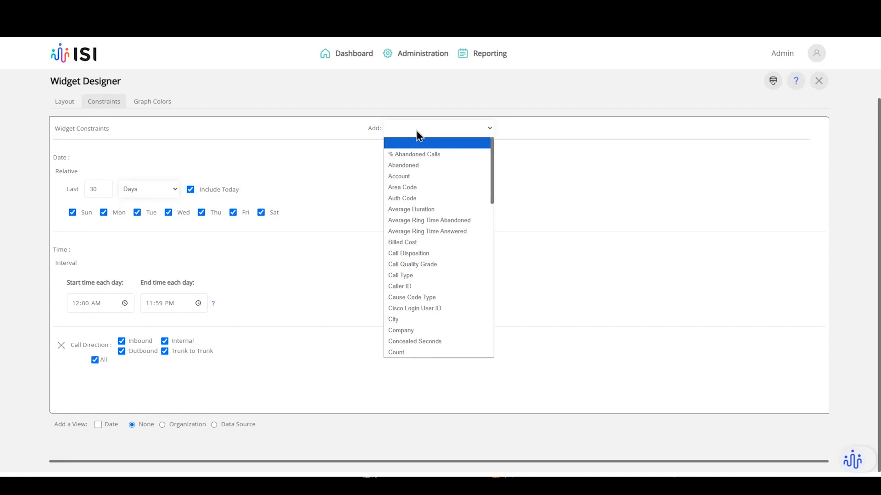
pyautogui.scroll(-2, 426, 230)
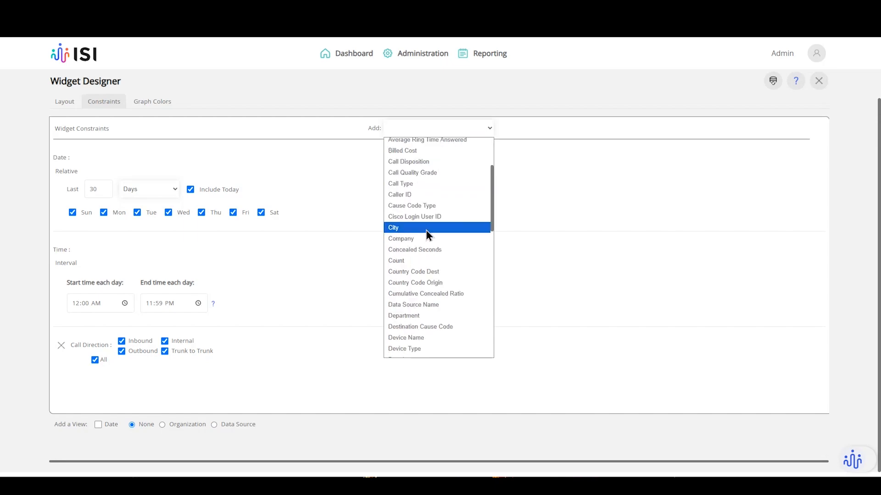
pyautogui.scroll(2, 428, 230)
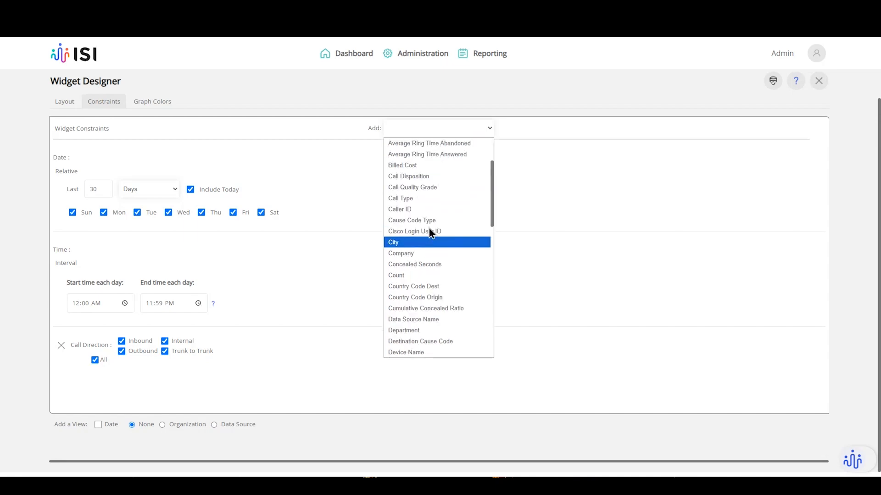
pyautogui.scroll(-2, 425, 241)
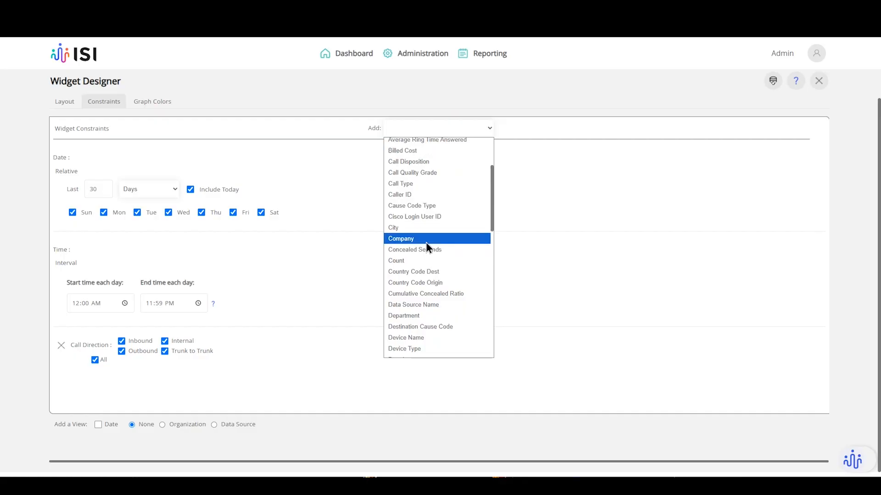
pyautogui.scroll(-2, 426, 242)
pyautogui.click(423, 217)
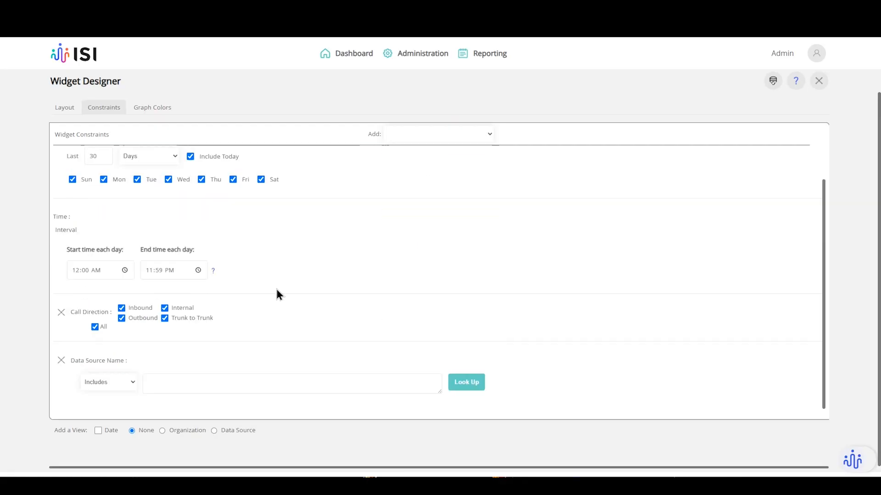
pyautogui.click(462, 376)
pyautogui.click(145, 204)
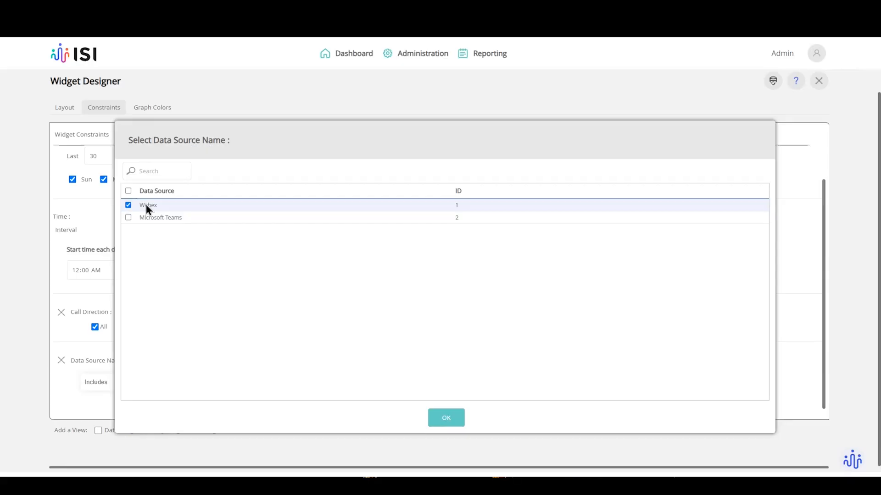
pyautogui.click(445, 417)
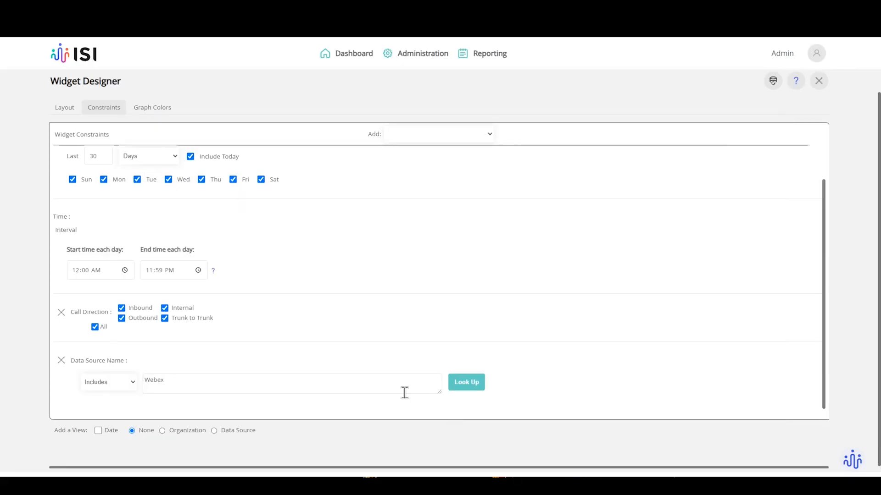
pyautogui.click(70, 111)
# Retitle the widget '30 Day - Webex Calls' and remove the Cost and Duration fields.
pyautogui.tripleClick(236, 143)
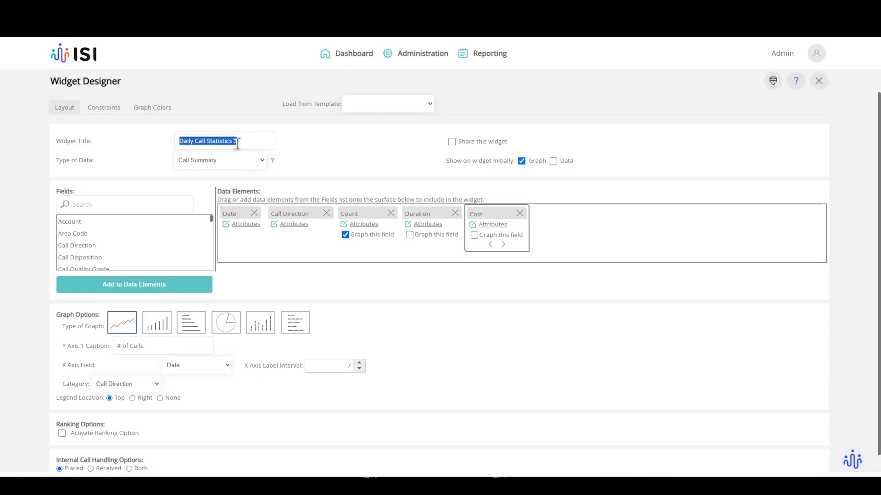
pyautogui.write('30 Da')
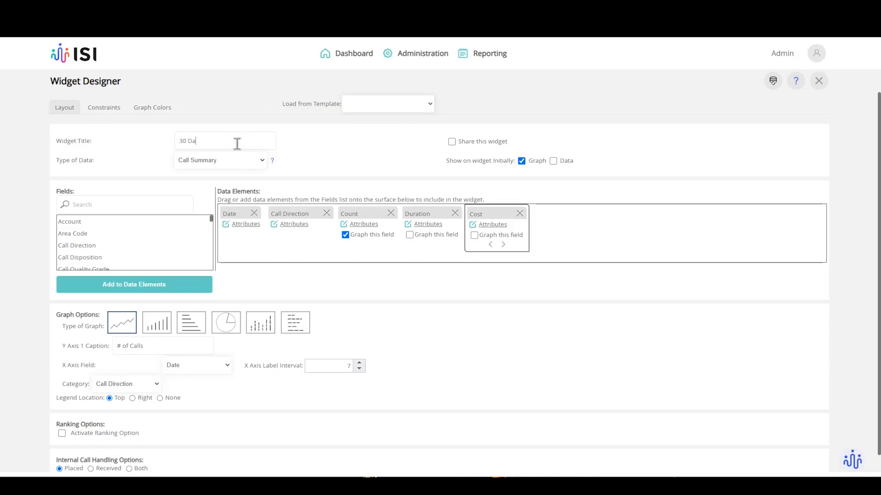
pyautogui.write('y - Webed')
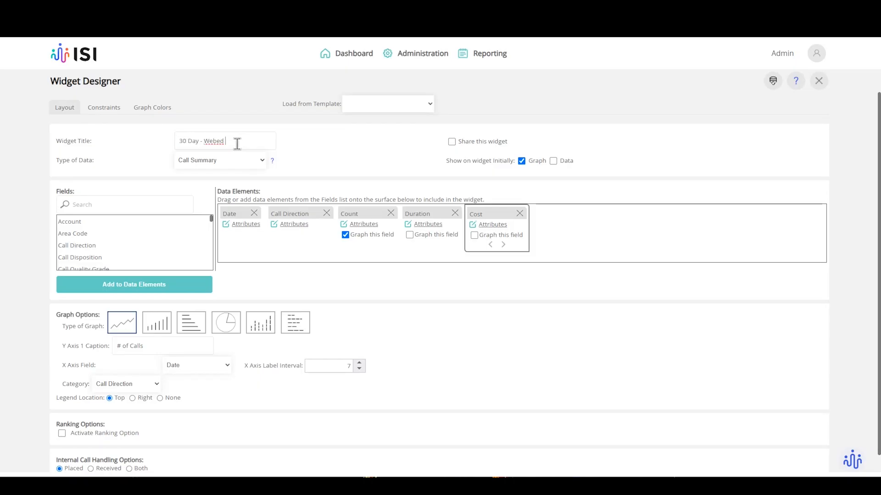
pyautogui.press('BackSpace')
pyautogui.write('x Calls')
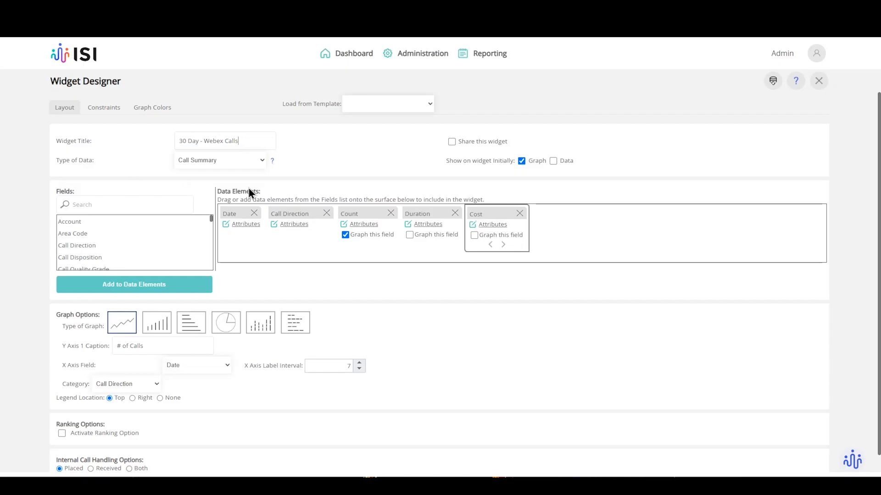
pyautogui.click(520, 213)
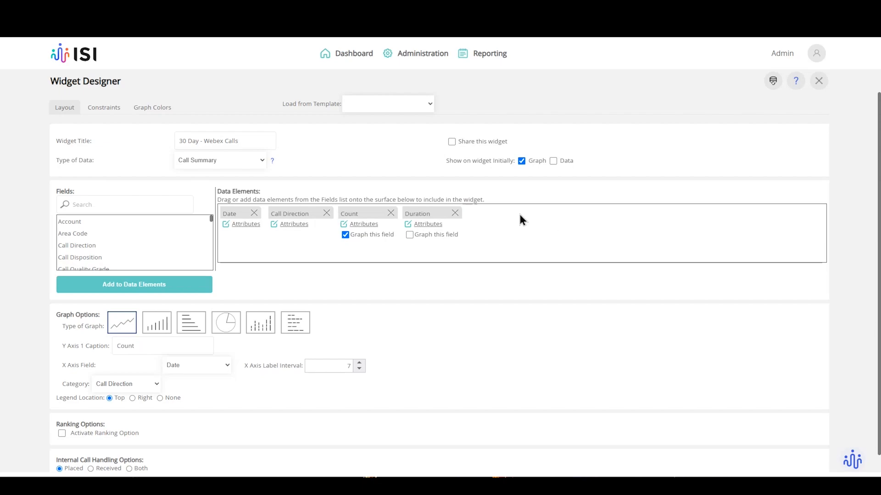
pyautogui.click(456, 214)
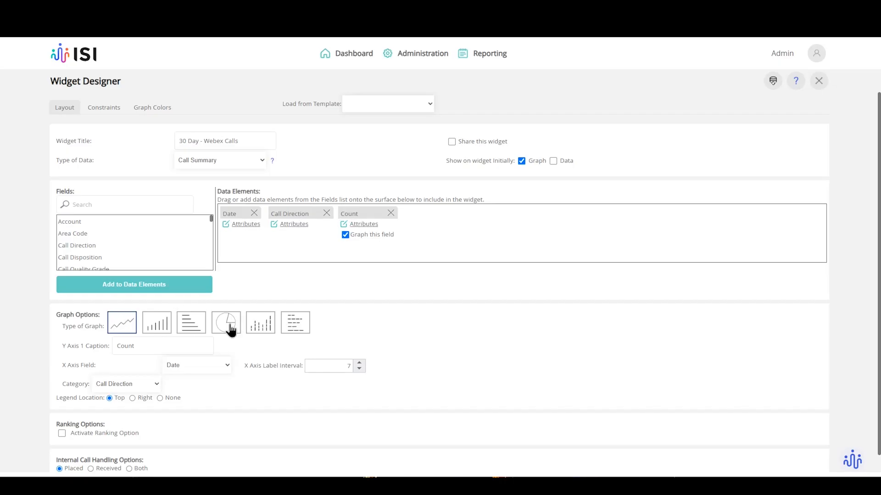
# Make it a stacked bar graph with X axis label interval 5, showing graph and data initially.
pyautogui.click(253, 328)
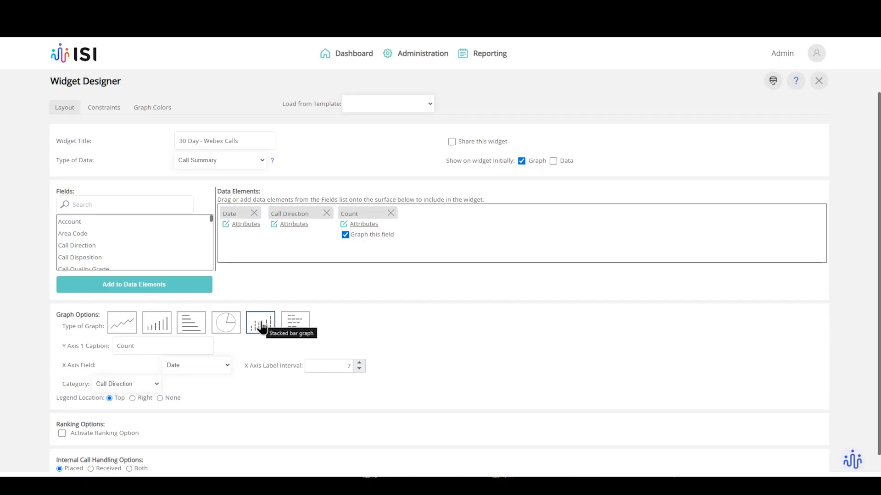
pyautogui.scroll(-1, 188, 357)
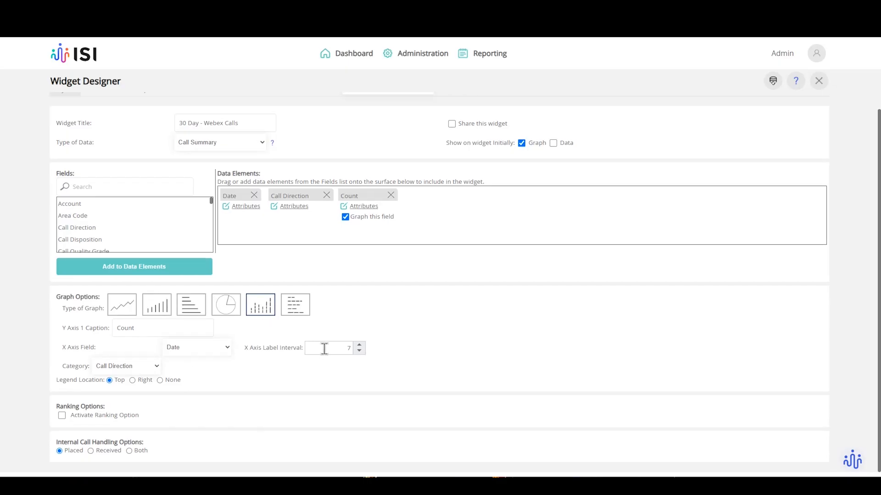
pyautogui.click(359, 351)
pyautogui.click(360, 351)
pyautogui.scroll(1, 138, 406)
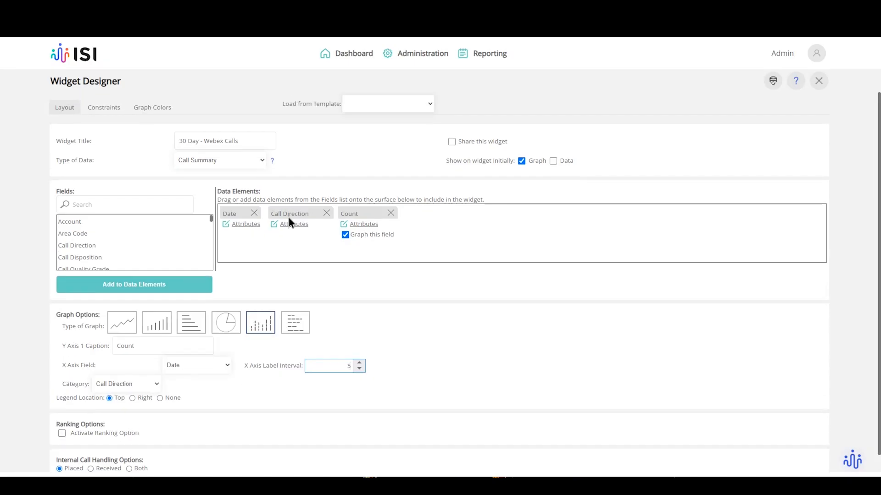
pyautogui.click(446, 162)
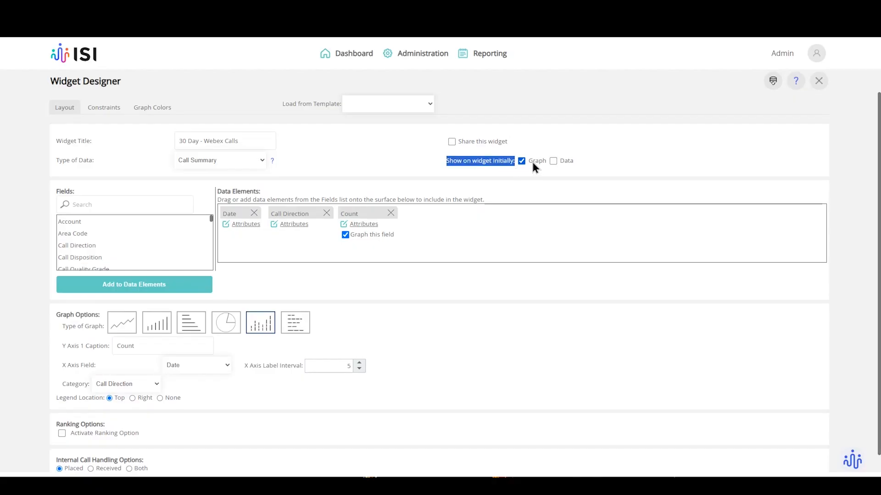
pyautogui.click(566, 161)
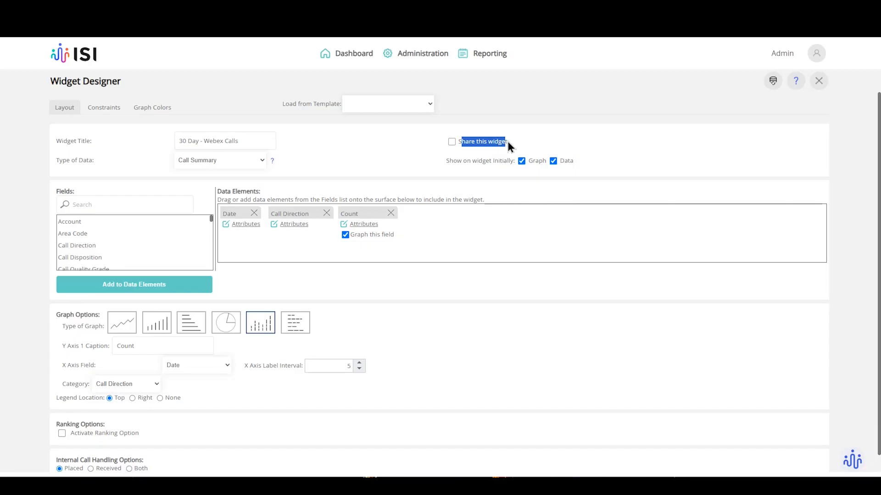
pyautogui.moveTo(508, 142); pyautogui.dragTo(470, 145)
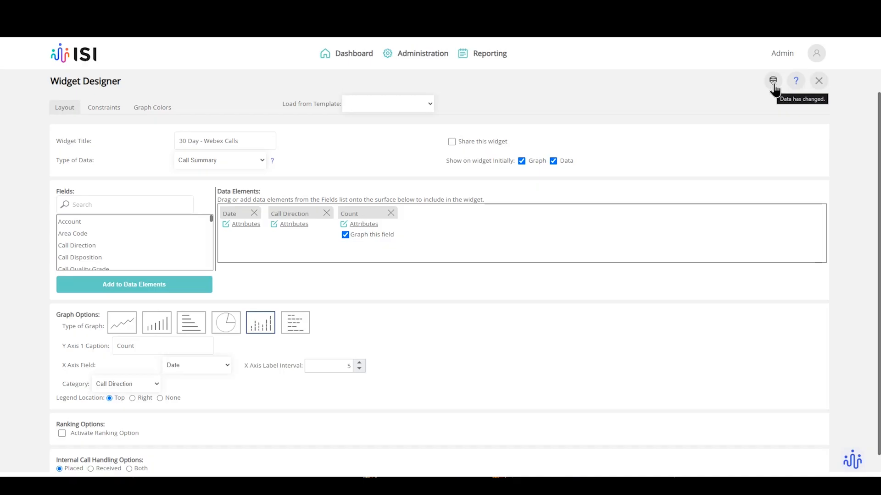
# Save the widget as '30 Day - Webex Calls' and close the designer.
pyautogui.click(773, 83)
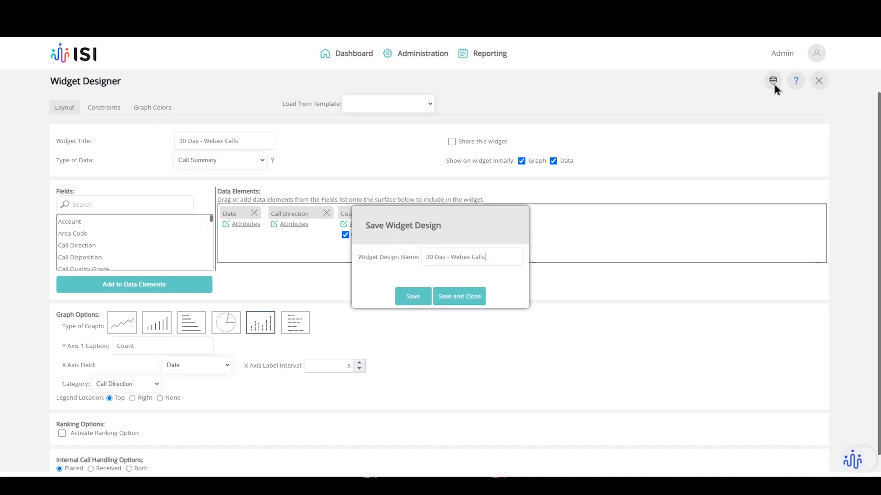
pyautogui.click(474, 297)
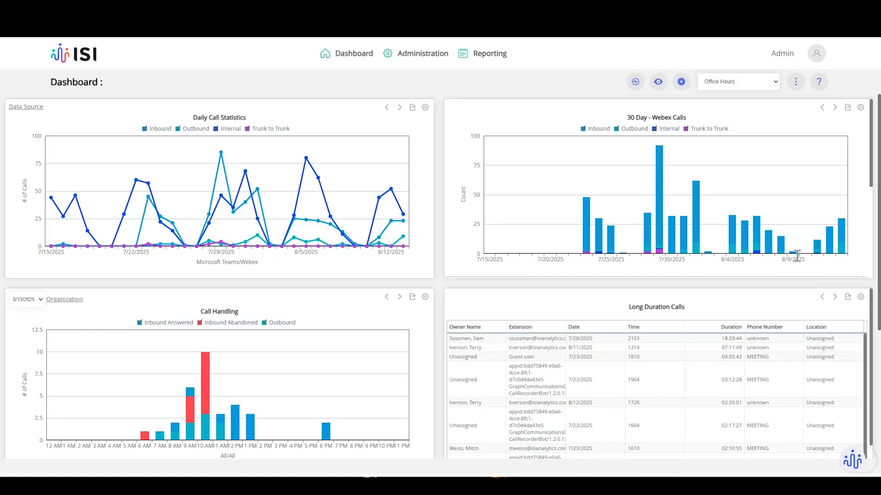
# Drill into the 7/29 Inbound bar of the 30 Day - Webex Calls chart.
pyautogui.click(488, 60)
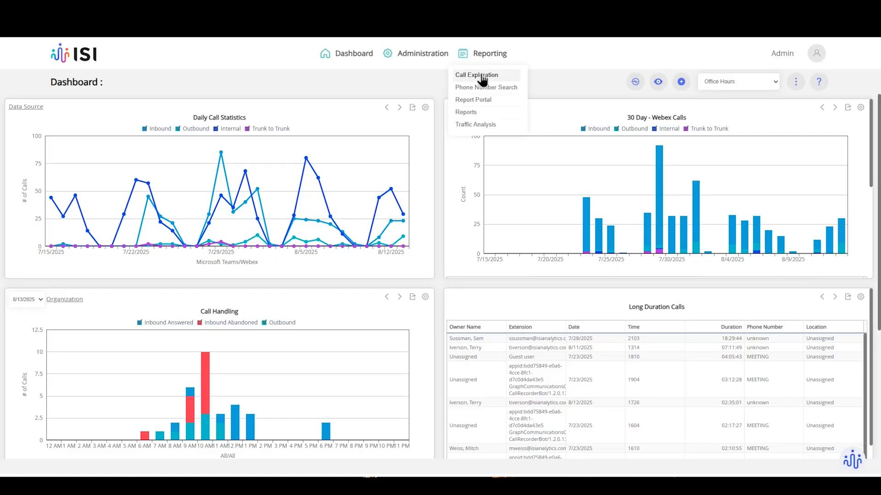
pyautogui.click(586, 83)
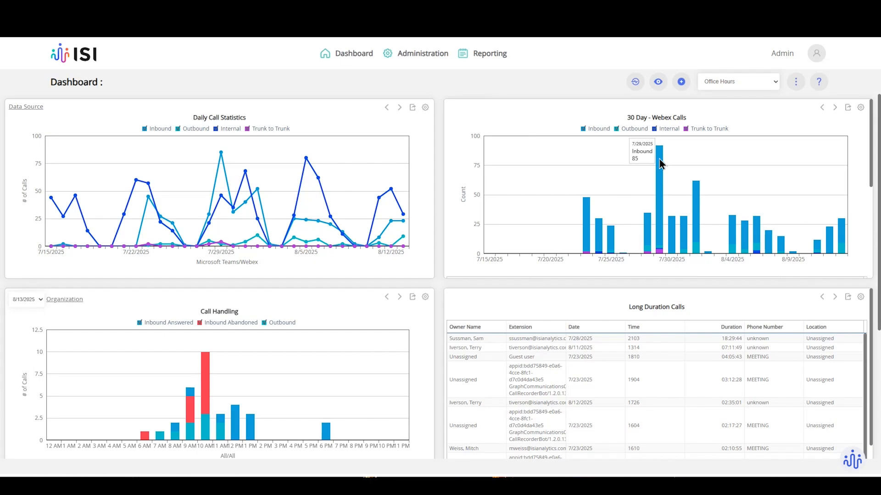
pyautogui.click(659, 185)
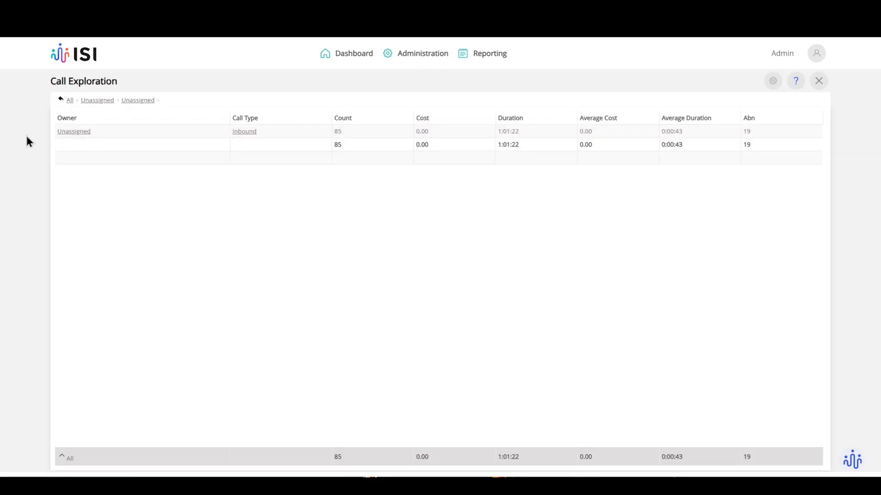
# Browse the Unassigned owner's individual 29 July inbound calls zoomed in, then close Call Exploration.
pyautogui.click(63, 133)
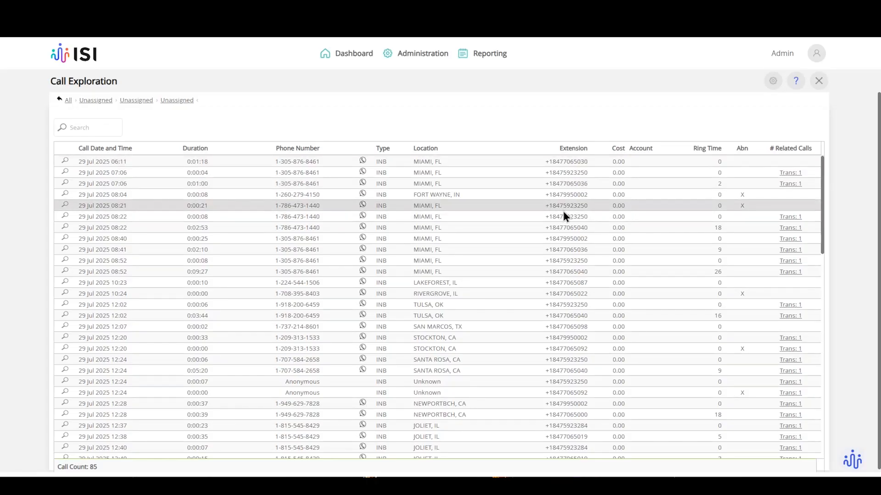
pyautogui.hotkey('ctrl', '+')
pyautogui.hotkey('ctrl', '+')
pyautogui.hotkey('ctrl', '+')
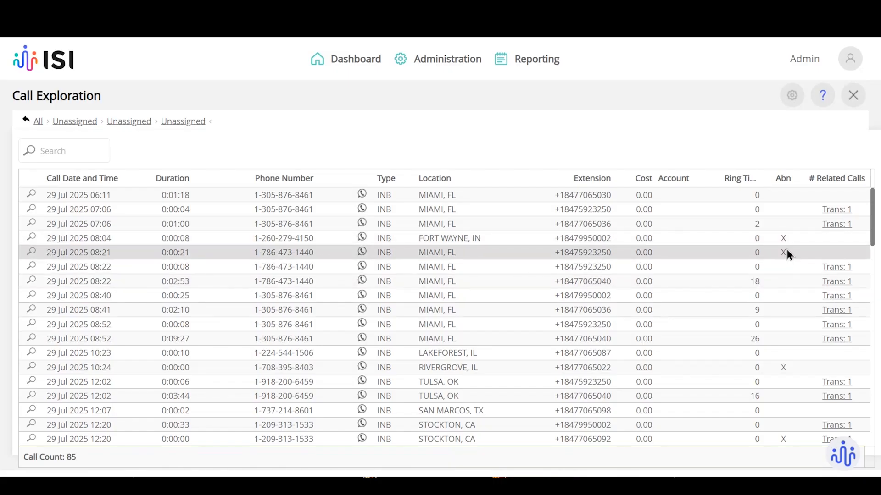
pyautogui.scroll(-1, 846, 318)
pyautogui.scroll(-4, 845, 318)
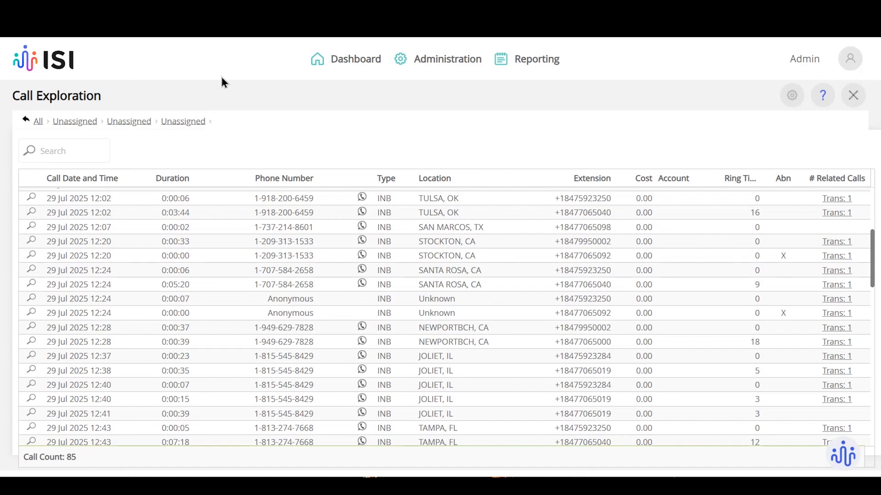
pyautogui.click(852, 95)
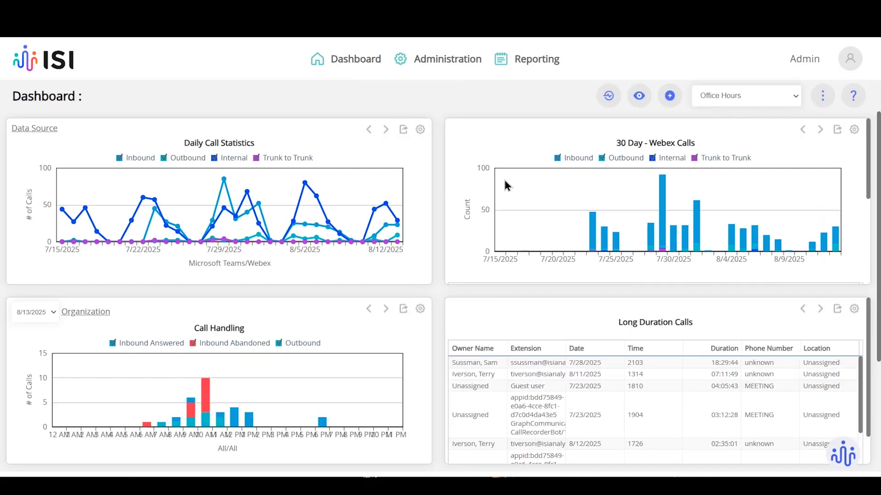
# Reset the browser zoom to 100% and open the Office Hours three-dot settings menu.
pyautogui.hotkey('ctrl', '-')
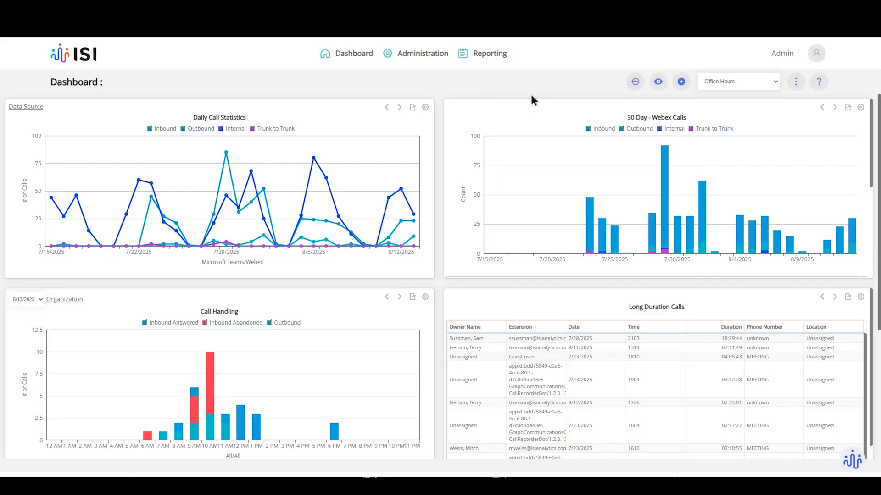
pyautogui.click(796, 88)
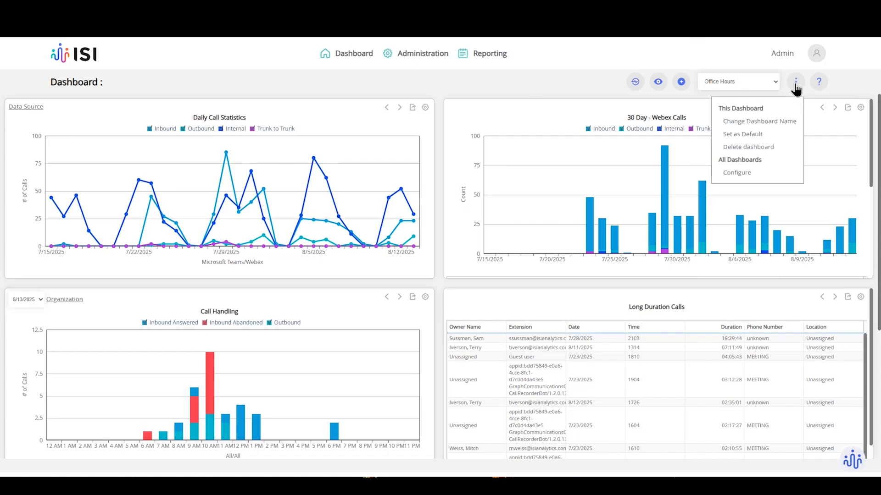
# Review the Select Default Dashboard Widgets list, unticking Daily Call Statistics, then dismiss it.
pyautogui.click(737, 173)
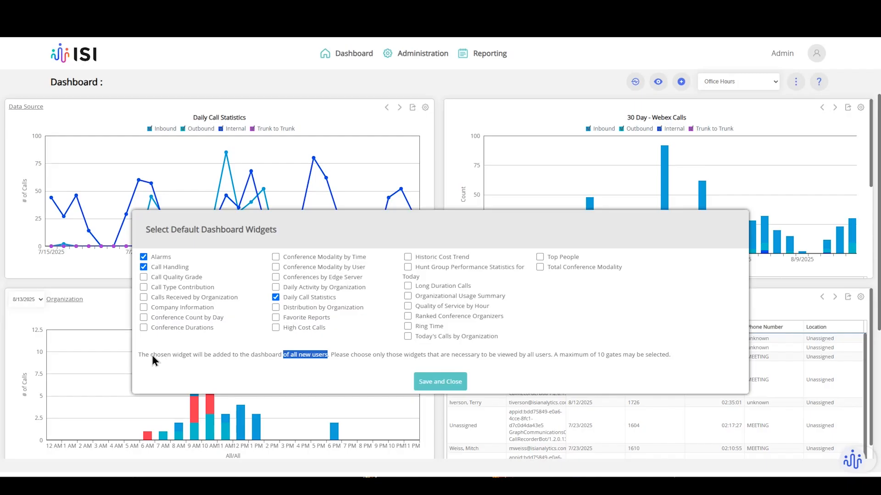
pyautogui.moveTo(152, 355); pyautogui.dragTo(207, 357)
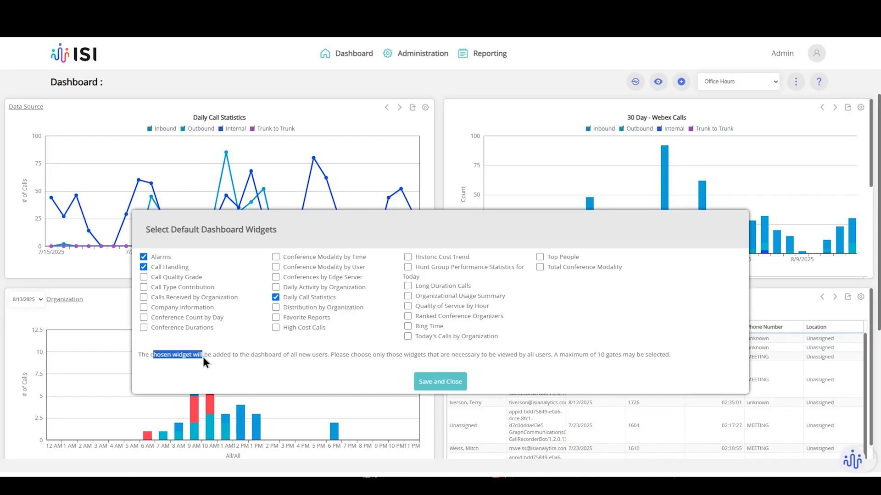
pyautogui.moveTo(601, 356); pyautogui.dragTo(608, 357)
pyautogui.click(278, 296)
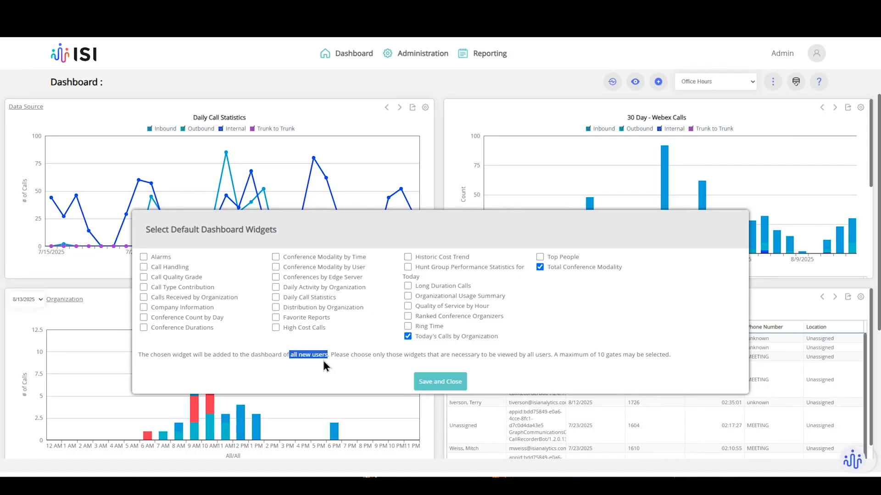
pyautogui.press('Escape')
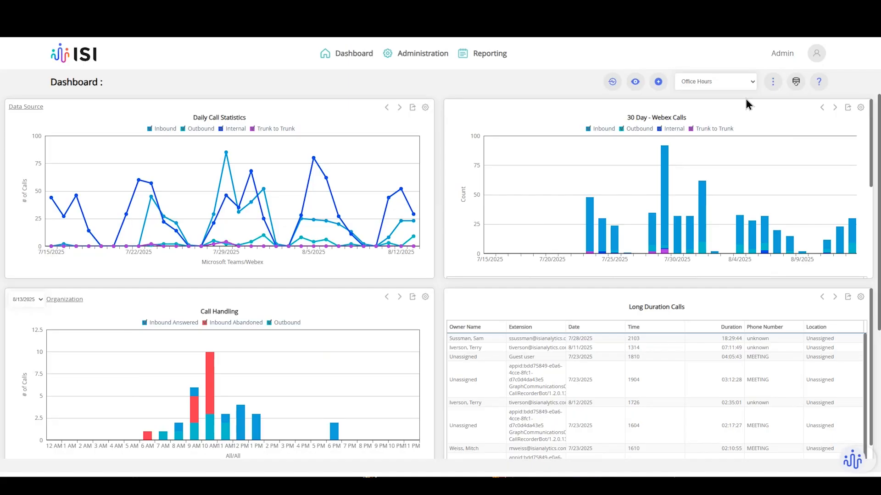
# Set Office Hours as the default dashboard from the three-dot menu and confirm it in the dropdown.
pyautogui.click(775, 82)
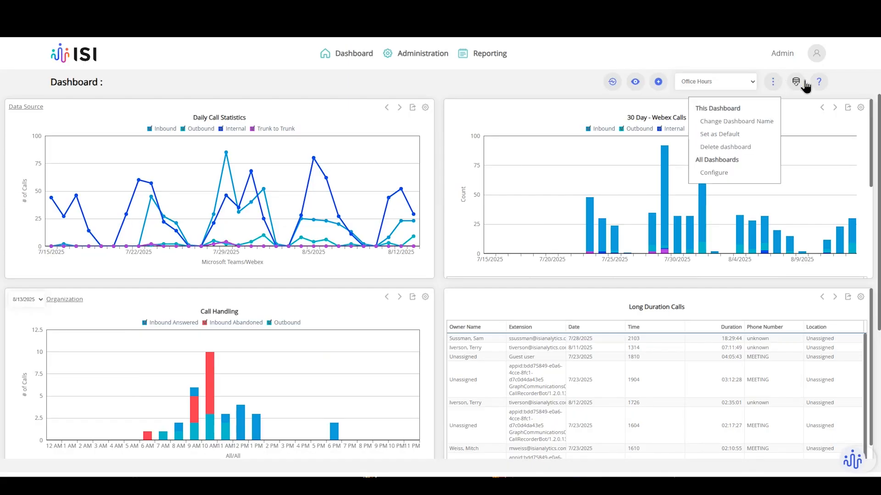
pyautogui.click(733, 174)
pyautogui.click(451, 381)
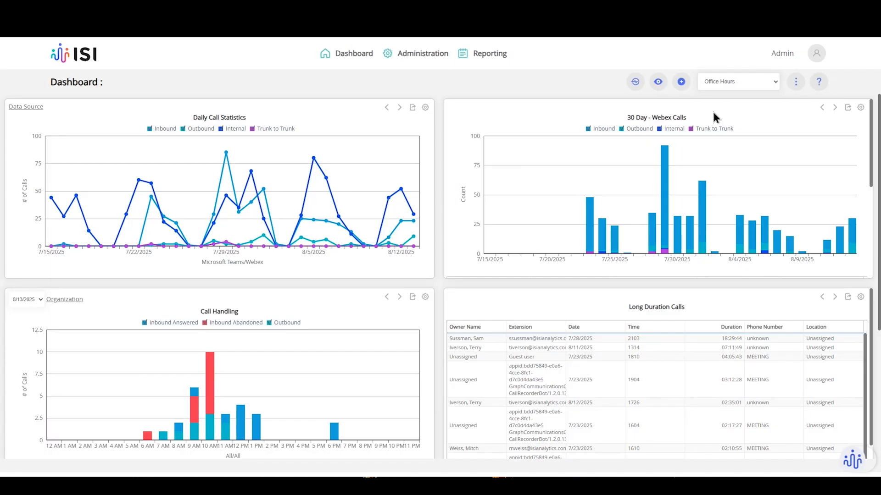
pyautogui.click(800, 87)
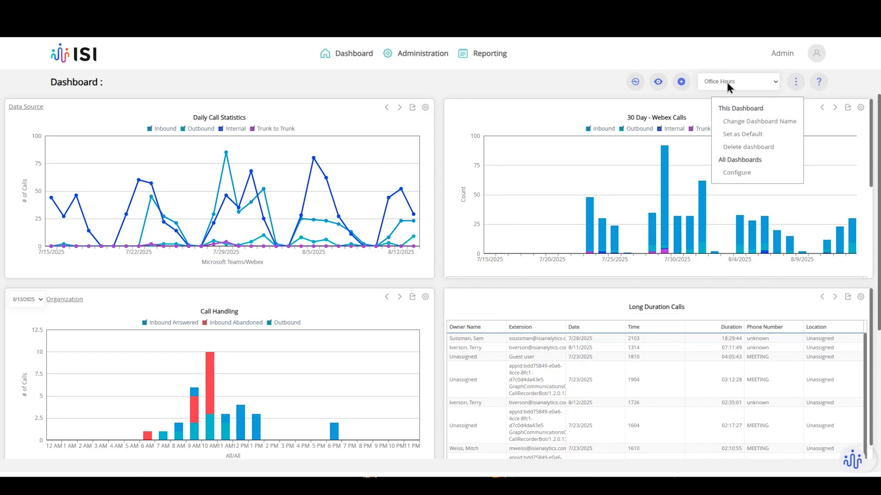
pyautogui.click(791, 86)
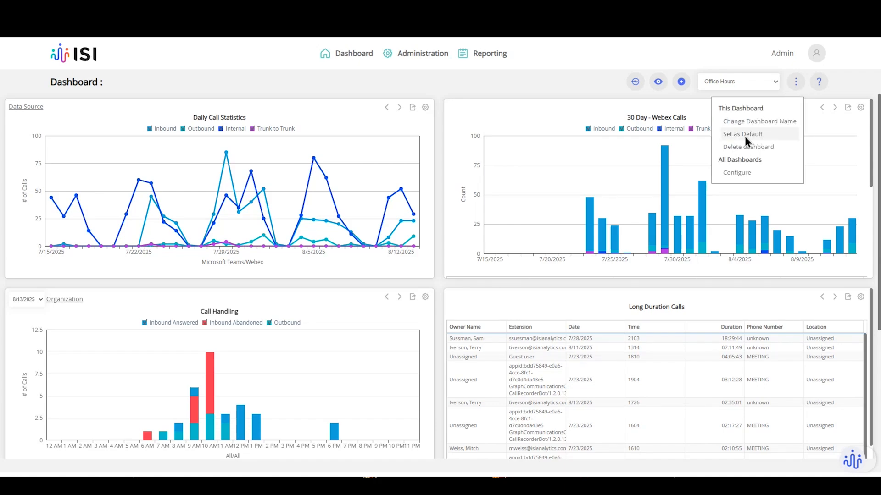
pyautogui.click(765, 83)
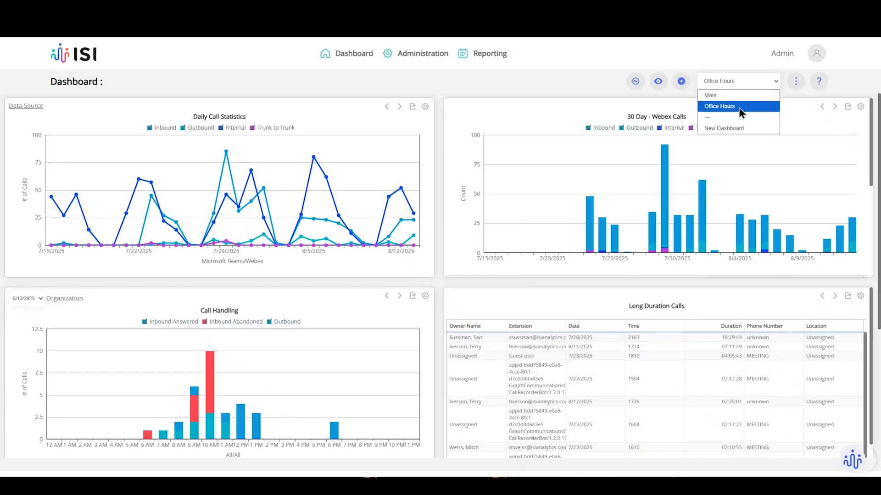
pyautogui.click(739, 107)
pyautogui.click(796, 83)
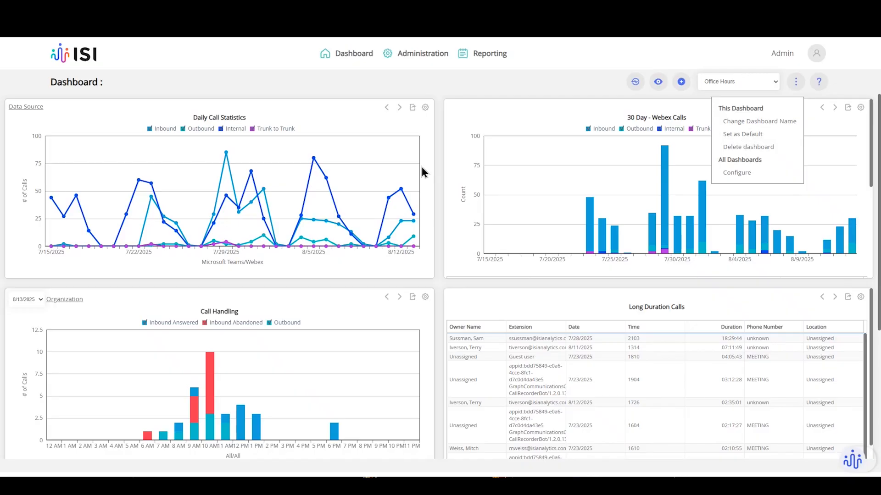
pyautogui.click(441, 133)
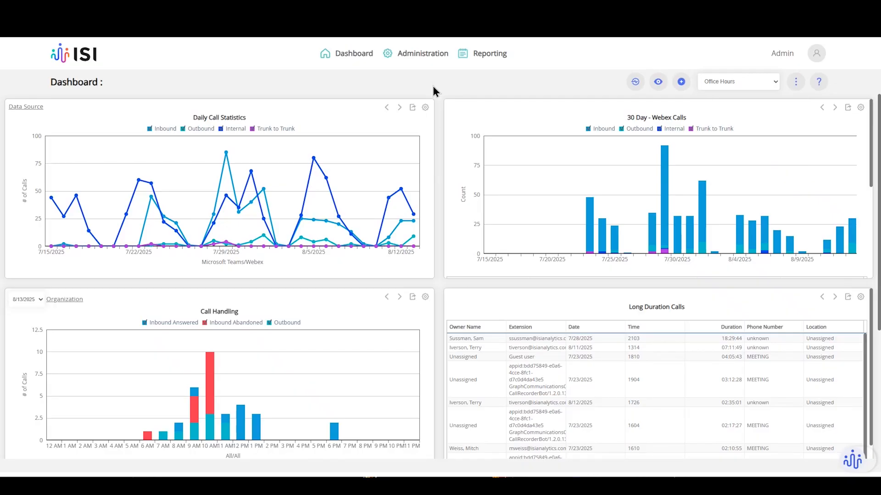